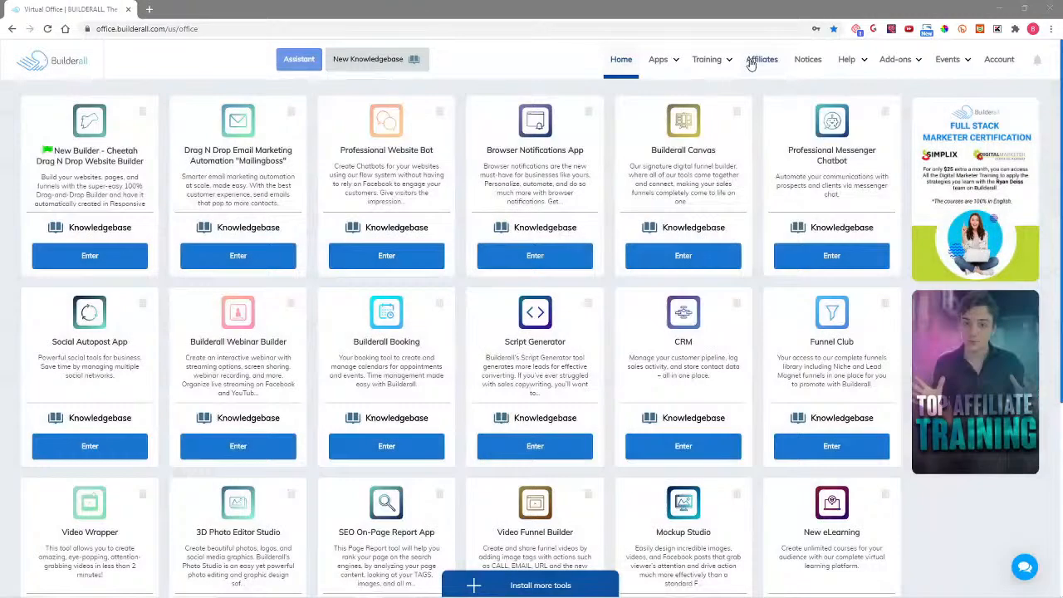
Step: Go to Affiliates > Funnel Club Niche Funnels and scroll to the NL001 Photographer funnel card
{"action": "left_click", "coordinate": [752, 63]}
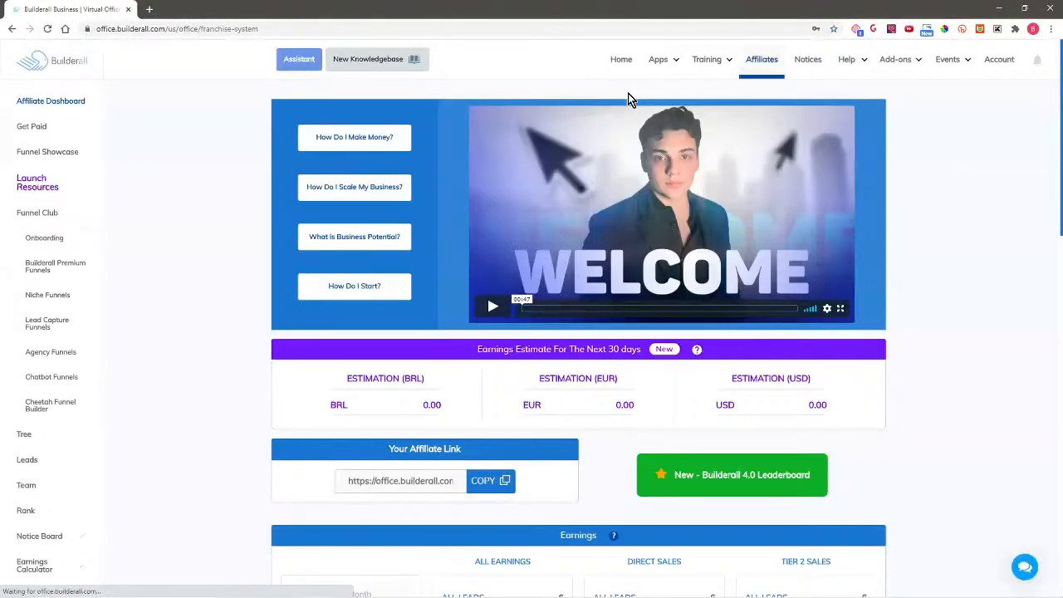
{"action": "left_click", "coordinate": [36, 299]}
{"action": "scroll", "coordinate": [218, 394], "scroll_direction": "down", "scroll_amount": 10}
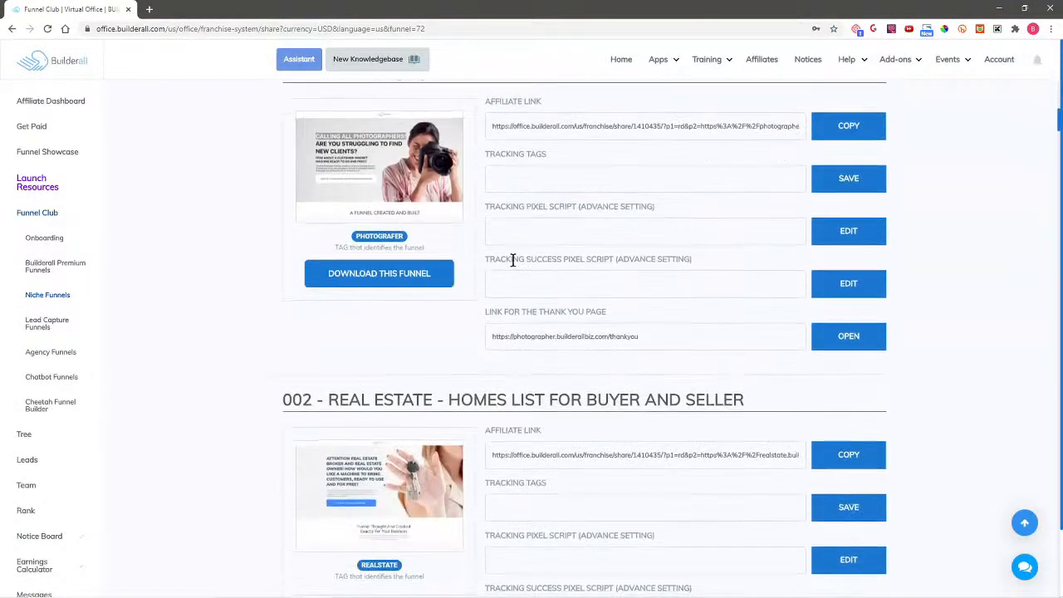
Step: Download the Photographer funnel into Cheetah, confirm the import, and go to its site dashboard
{"action": "left_click", "coordinate": [374, 276]}
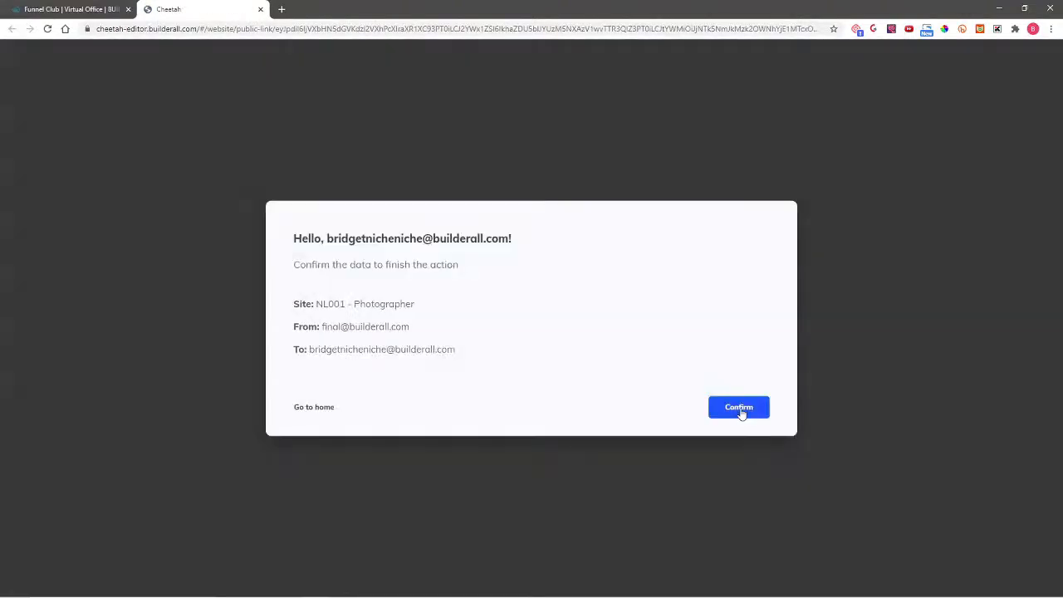
{"action": "left_click", "coordinate": [738, 407]}
{"action": "left_click", "coordinate": [652, 339]}
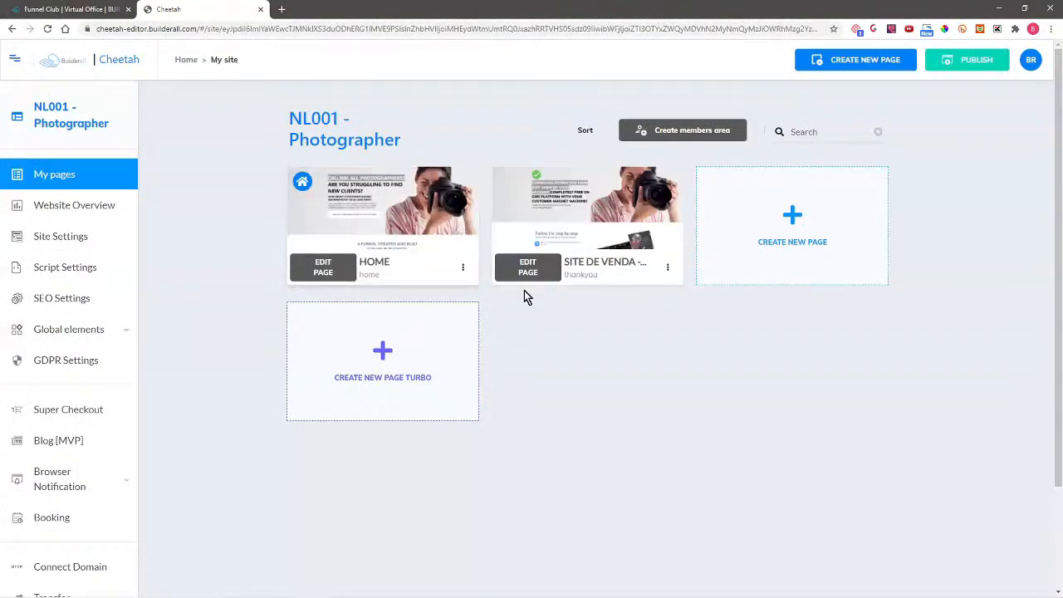
Step: Open the HOME page editor and delete the We are Builderall section and the logo header
{"action": "left_click", "coordinate": [323, 270]}
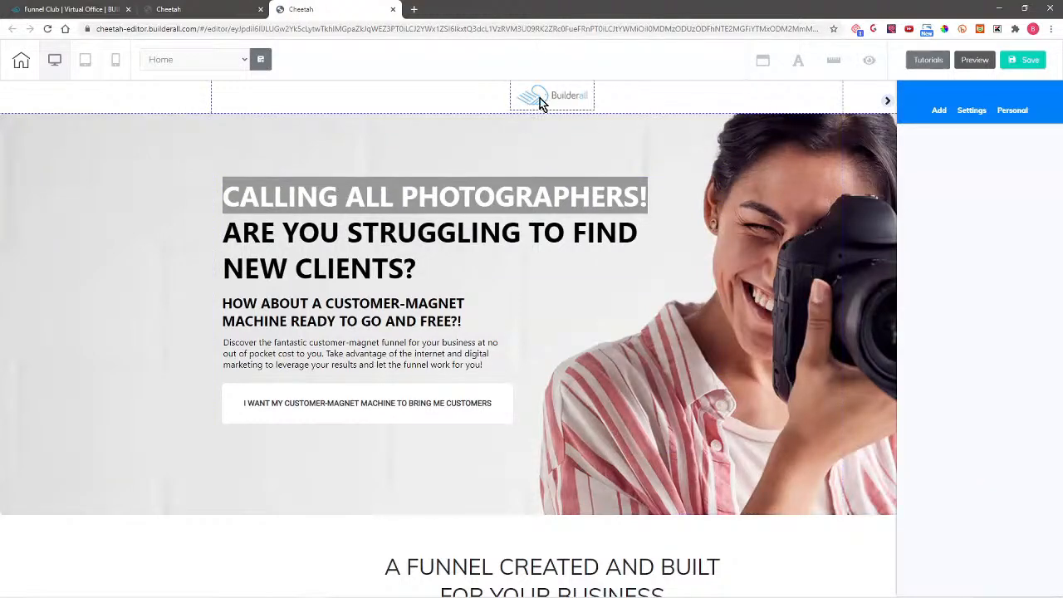
{"action": "scroll", "coordinate": [802, 299], "scroll_direction": "down", "scroll_amount": 1}
{"action": "scroll", "coordinate": [801, 303], "scroll_direction": "down", "scroll_amount": 15}
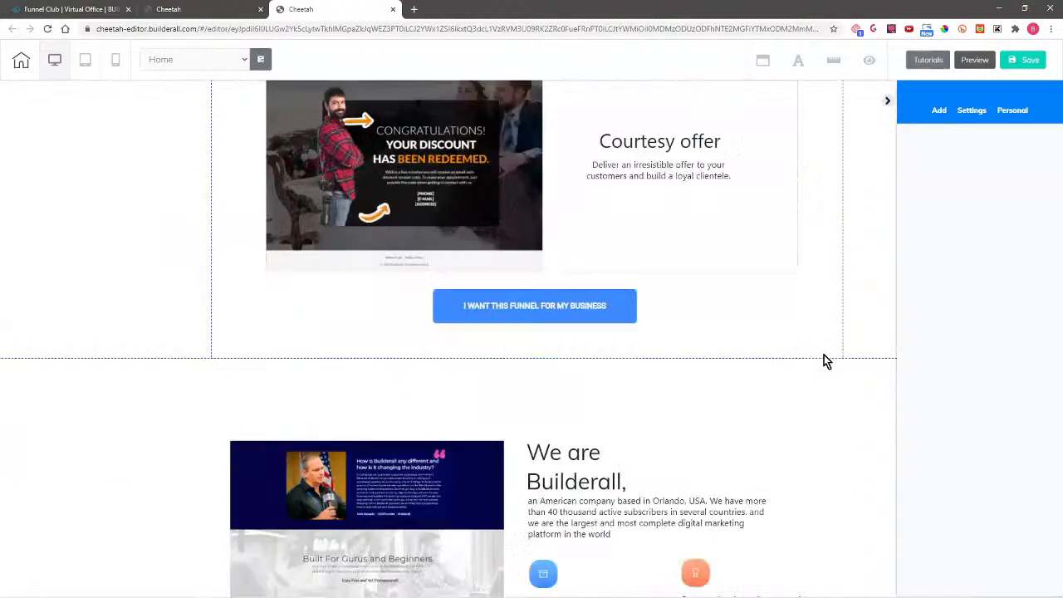
{"action": "scroll", "coordinate": [824, 355], "scroll_direction": "up", "scroll_amount": 3}
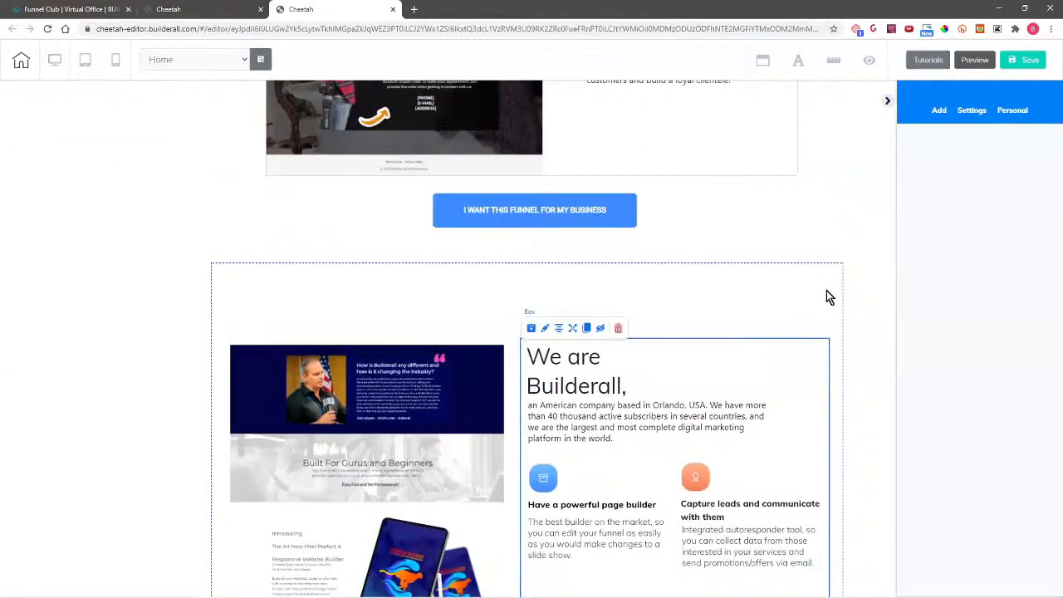
{"action": "left_click", "coordinate": [622, 294]}
{"action": "left_click", "coordinate": [283, 275]}
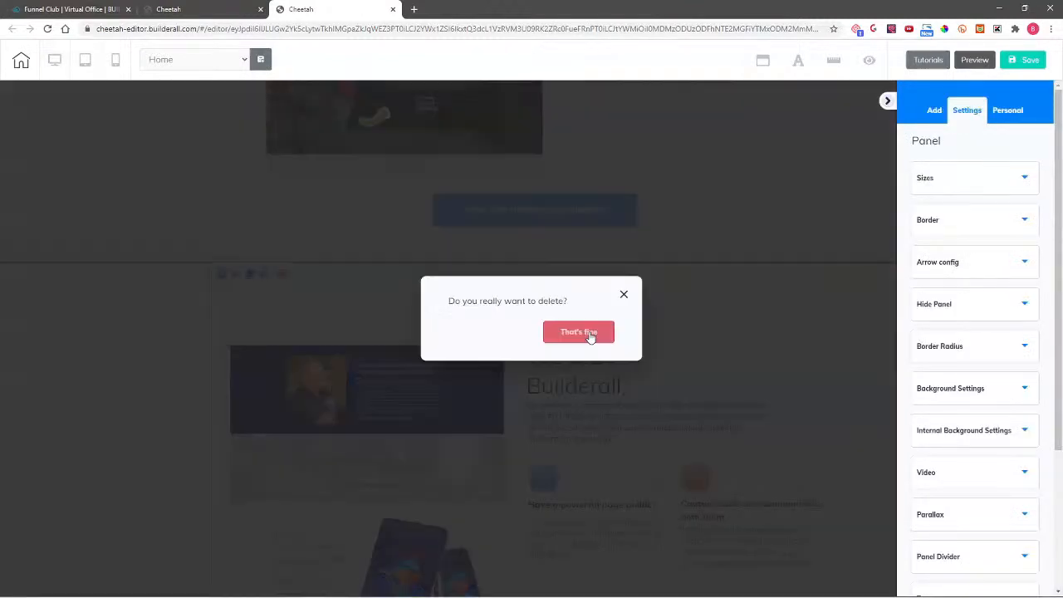
{"action": "left_click", "coordinate": [585, 333]}
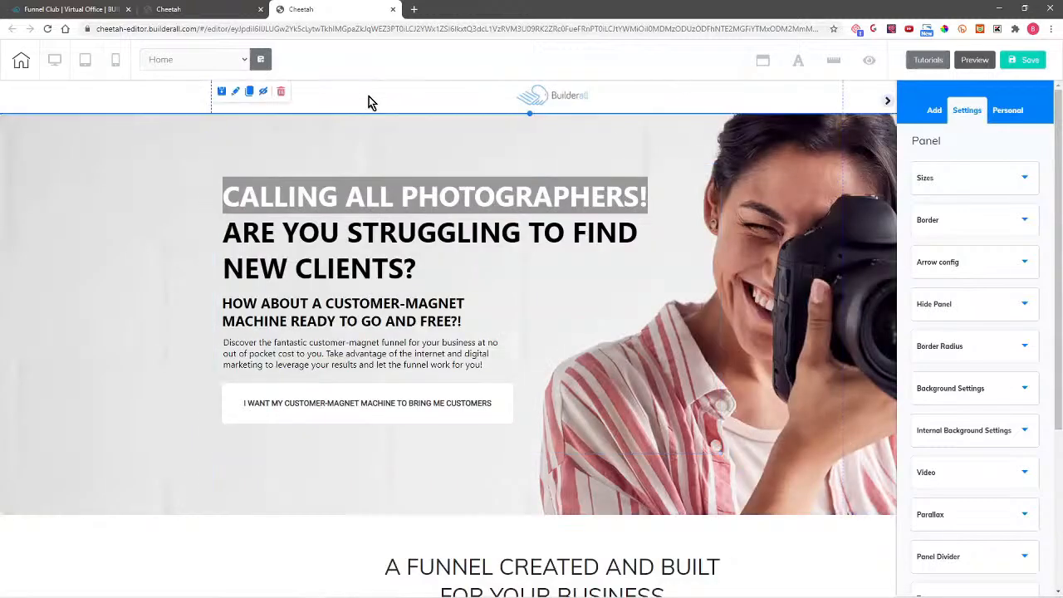
{"action": "left_click", "coordinate": [280, 93]}
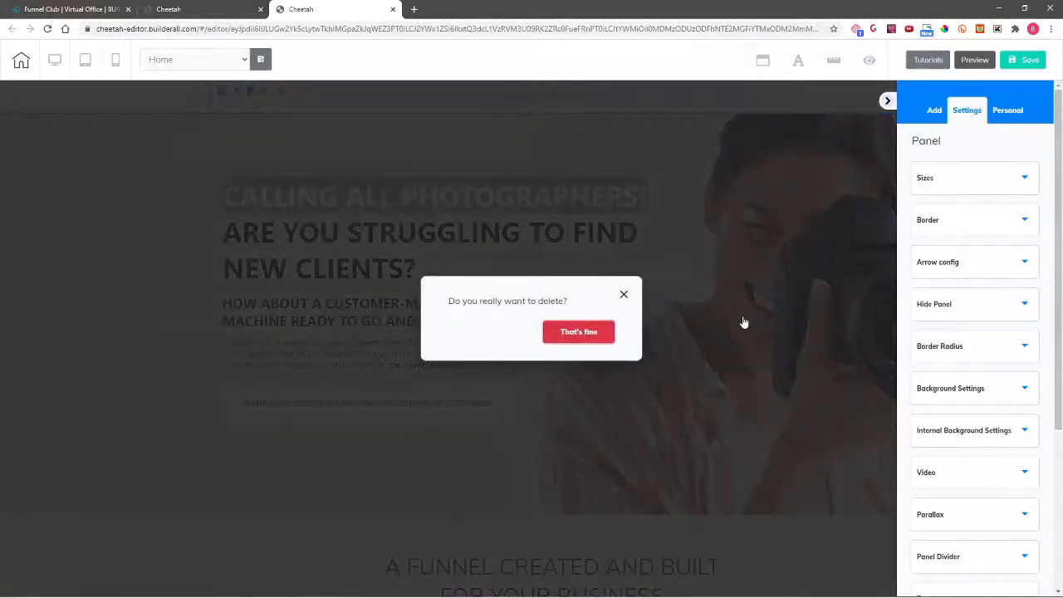
{"action": "left_click", "coordinate": [582, 336]}
Step: Drag the We know… text block higher within the blue panel
{"action": "scroll", "coordinate": [814, 457], "scroll_direction": "down", "scroll_amount": 15}
{"action": "scroll", "coordinate": [827, 463], "scroll_direction": "down", "scroll_amount": 3}
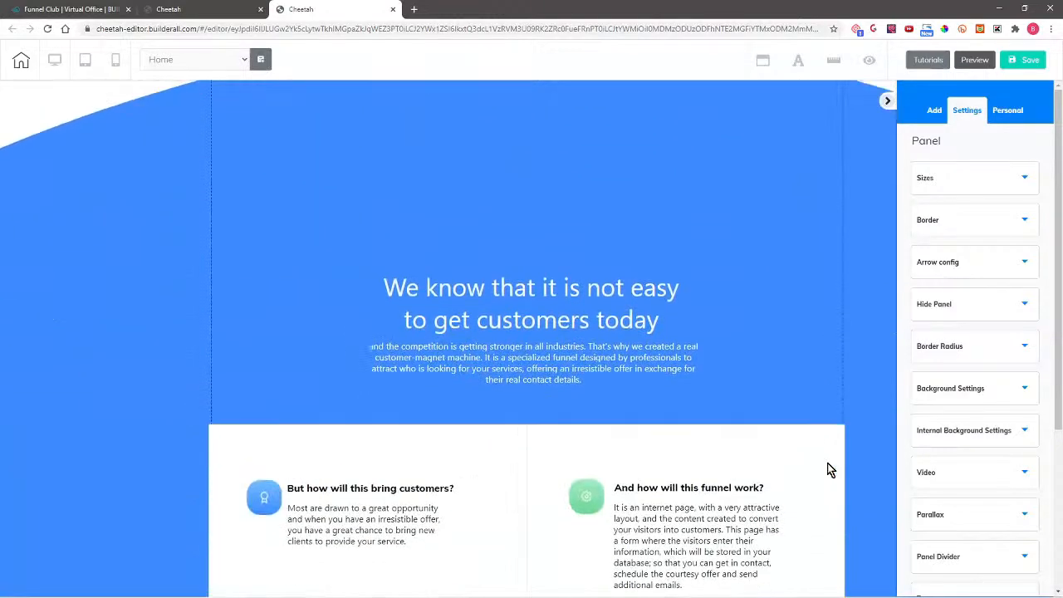
{"action": "scroll", "coordinate": [828, 463], "scroll_direction": "up", "scroll_amount": 2}
{"action": "scroll", "coordinate": [781, 432], "scroll_direction": "down", "scroll_amount": 1}
{"action": "left_click_drag", "start_coordinate": [733, 409], "coordinate": [729, 219]}
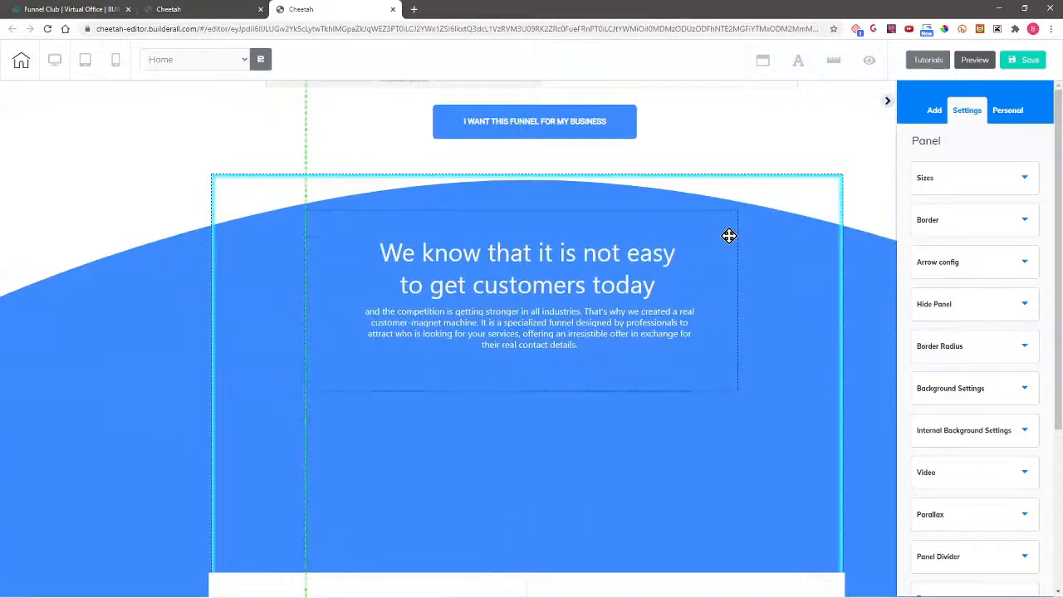
{"action": "scroll", "coordinate": [833, 214], "scroll_direction": "down", "scroll_amount": 10}
{"action": "scroll", "coordinate": [823, 282], "scroll_direction": "up", "scroll_amount": 4}
{"action": "scroll", "coordinate": [871, 446], "scroll_direction": "down", "scroll_amount": 4}
{"action": "scroll", "coordinate": [537, 545], "scroll_direction": "up", "scroll_amount": 5}
{"action": "scroll", "coordinate": [544, 221], "scroll_direction": "down", "scroll_amount": 5}
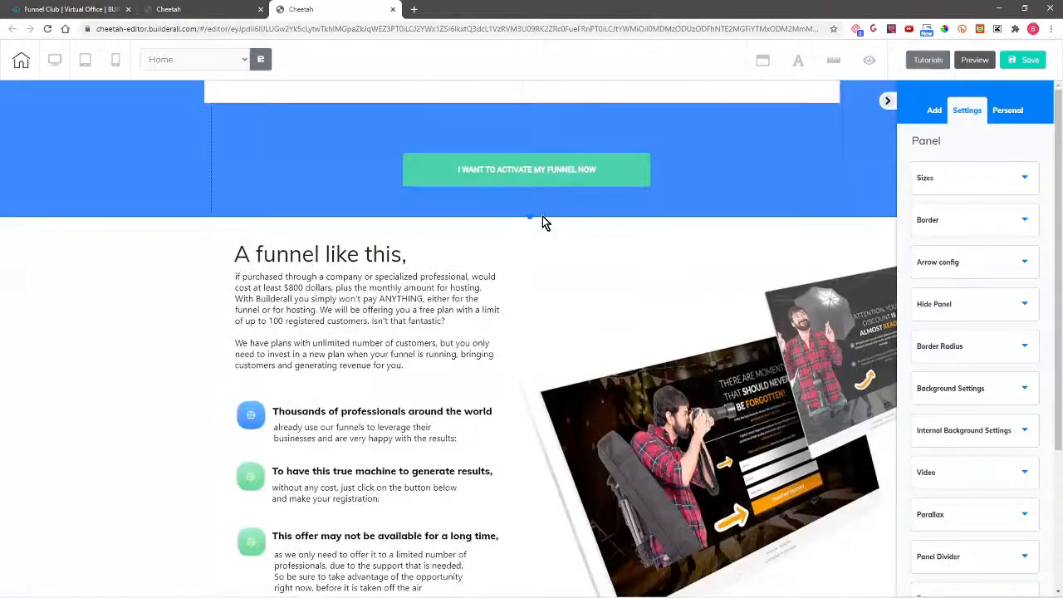
Step: Delete the page footer and confirm the removal
{"action": "left_click", "coordinate": [281, 552]}
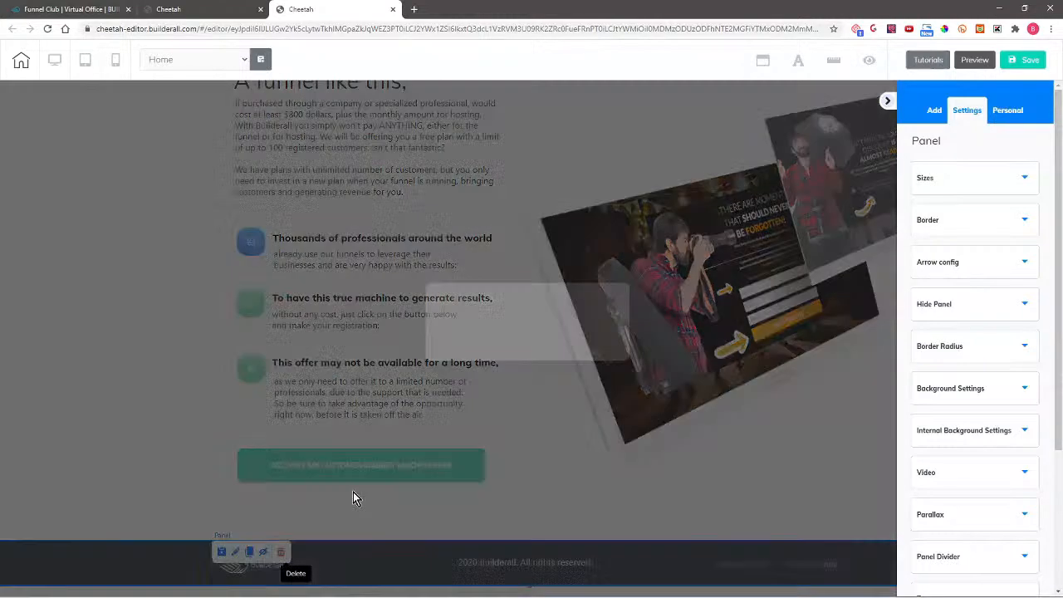
{"action": "left_click", "coordinate": [573, 334]}
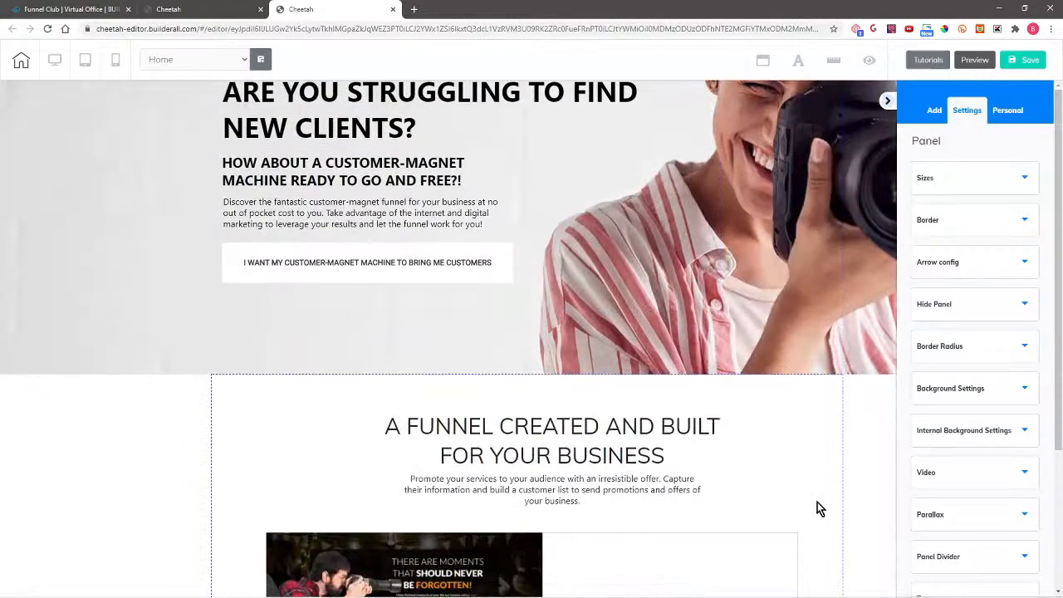
{"action": "scroll", "coordinate": [818, 503], "scroll_direction": "up", "scroll_amount": 2}
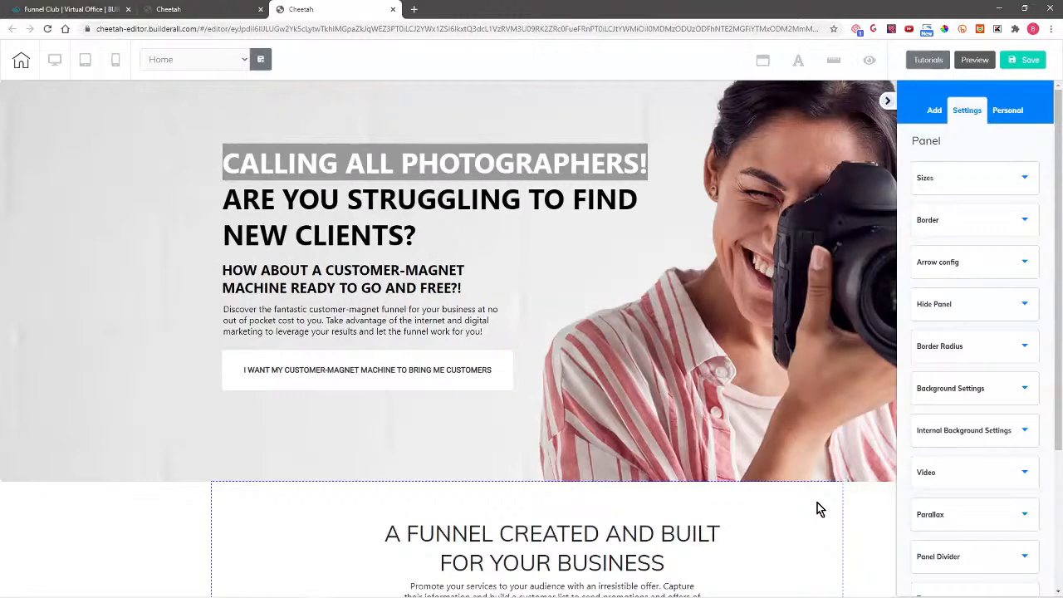
Step: Save the HOME page edits and exit the editor to the site dashboard
{"action": "left_click", "coordinate": [458, 381]}
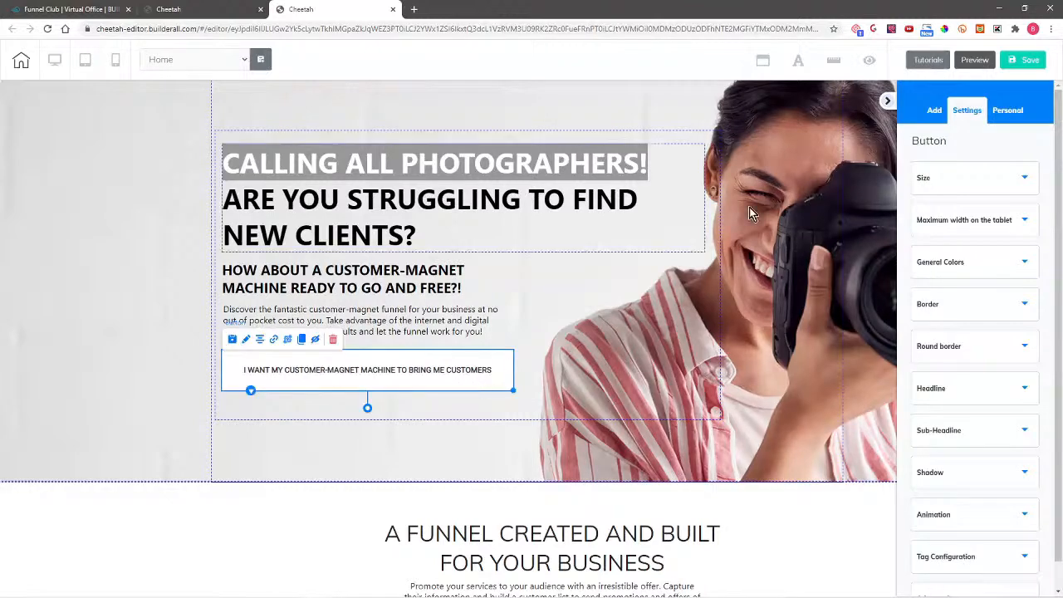
{"action": "left_click", "coordinate": [1022, 60]}
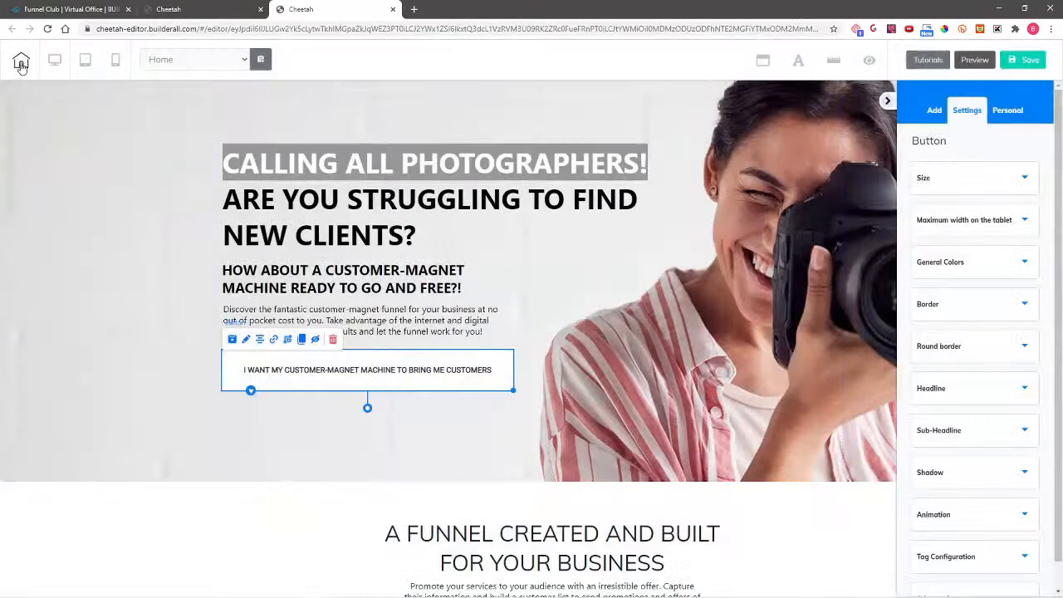
{"action": "left_click", "coordinate": [21, 61]}
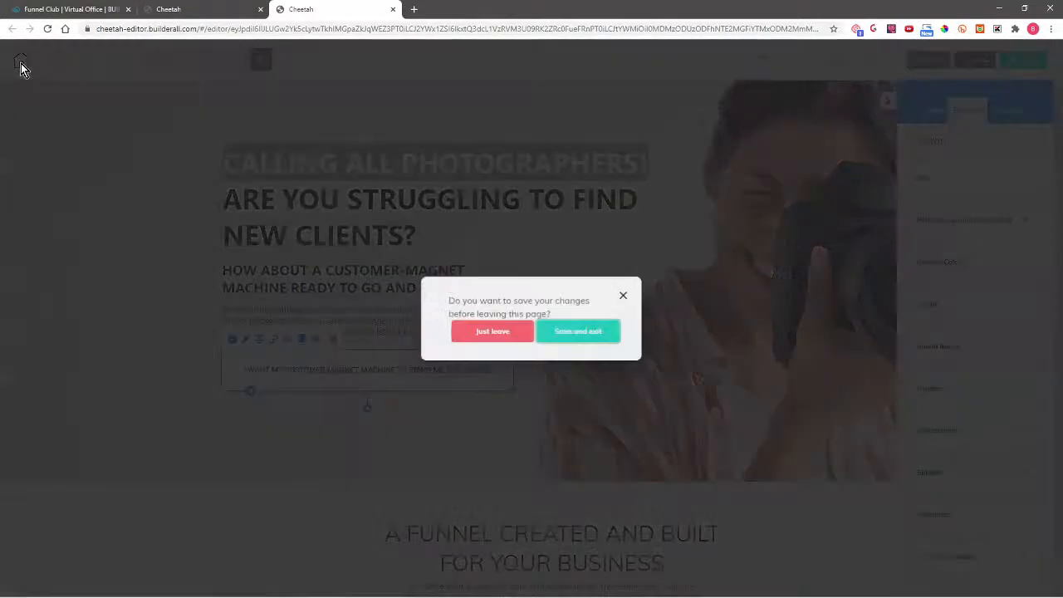
{"action": "left_click", "coordinate": [576, 336]}
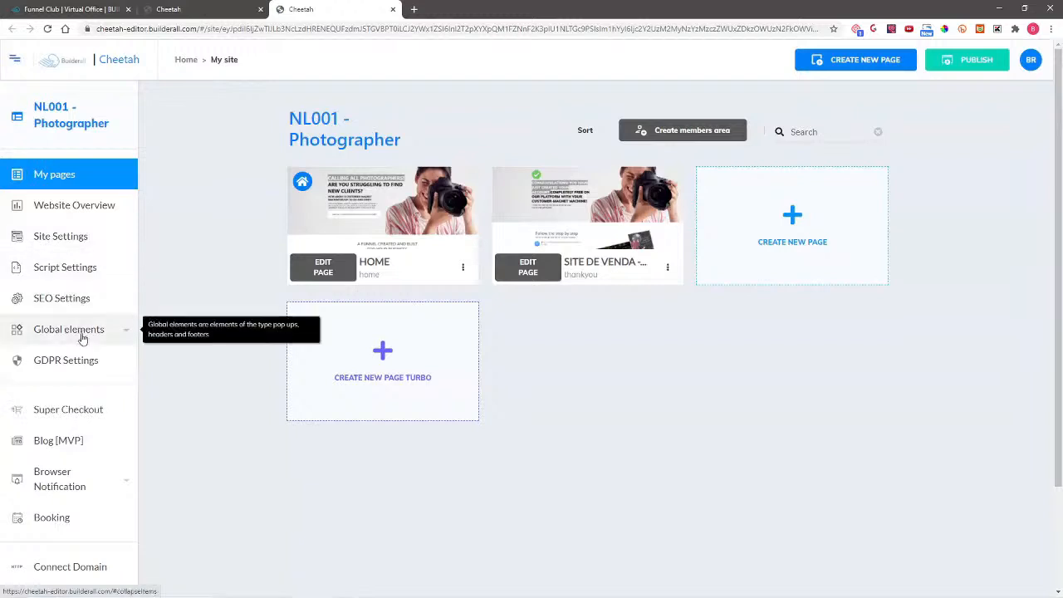
Step: Open the OPTIN pop-up from Global elements > Pop-ups for editing
{"action": "left_click", "coordinate": [81, 332]}
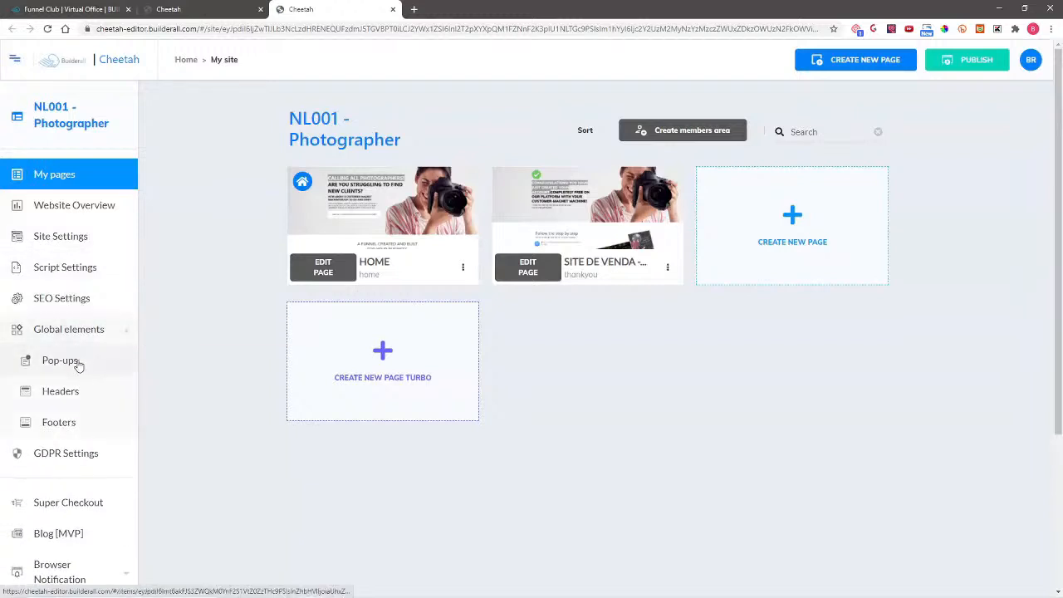
{"action": "left_click", "coordinate": [82, 360]}
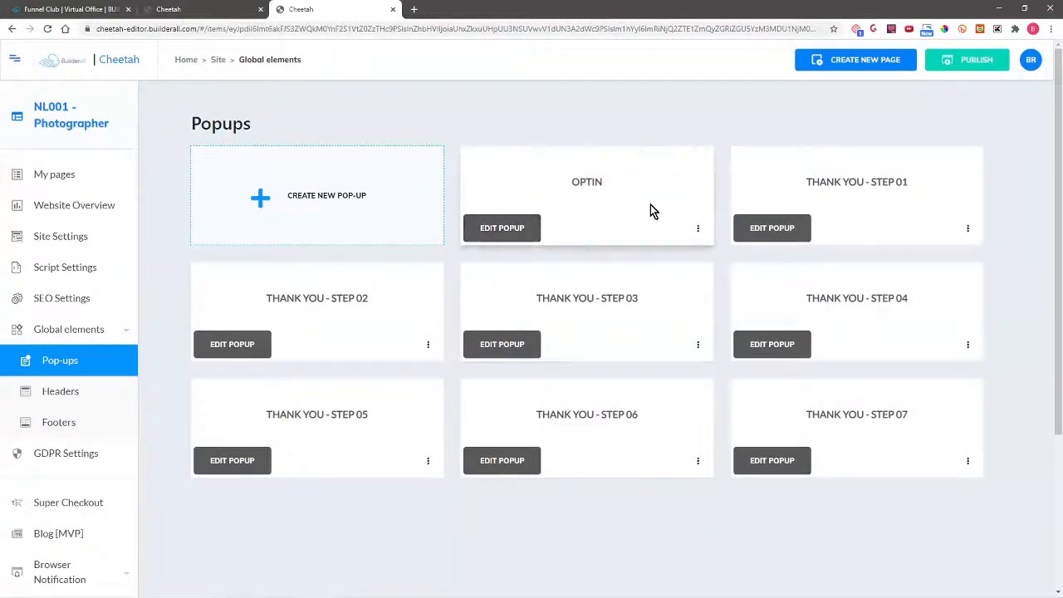
{"action": "left_click", "coordinate": [495, 231]}
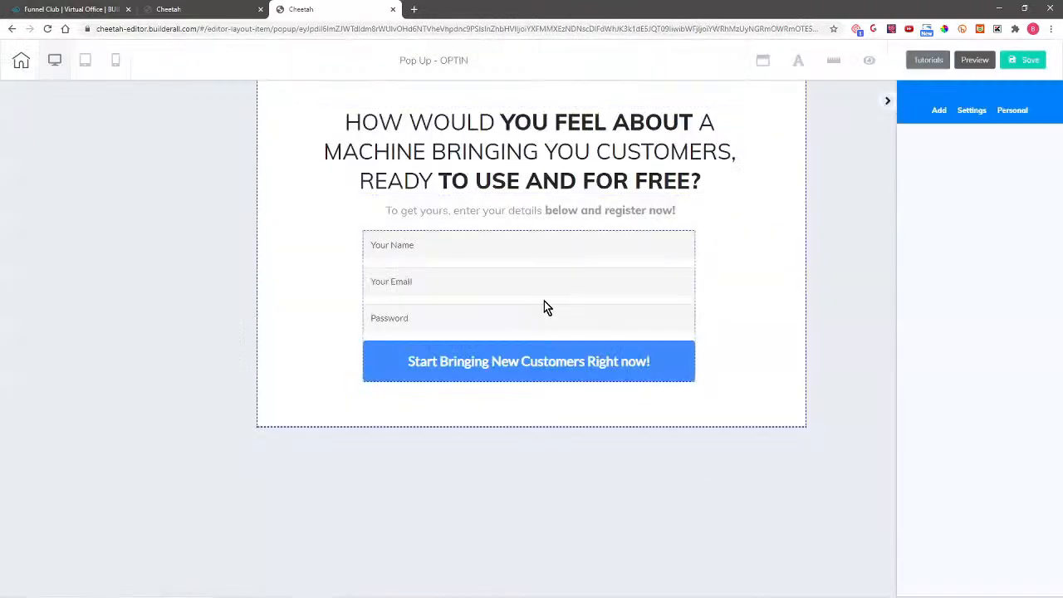
Step: Drag a Magic Form from the Add panel onto the OPTIN popup beside the contact form
{"action": "left_click", "coordinate": [502, 302]}
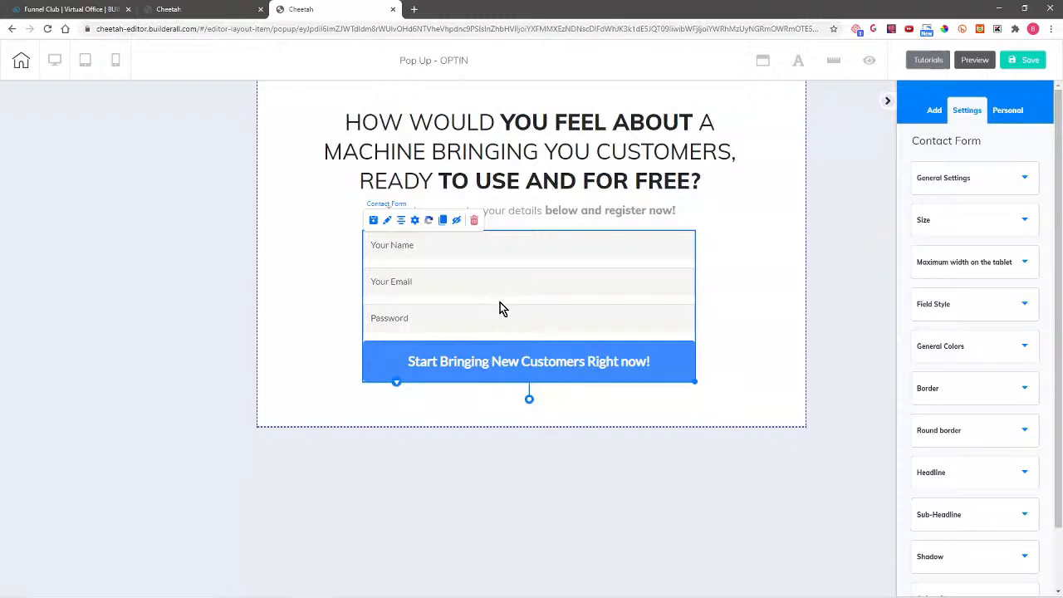
{"action": "left_click", "coordinate": [935, 114]}
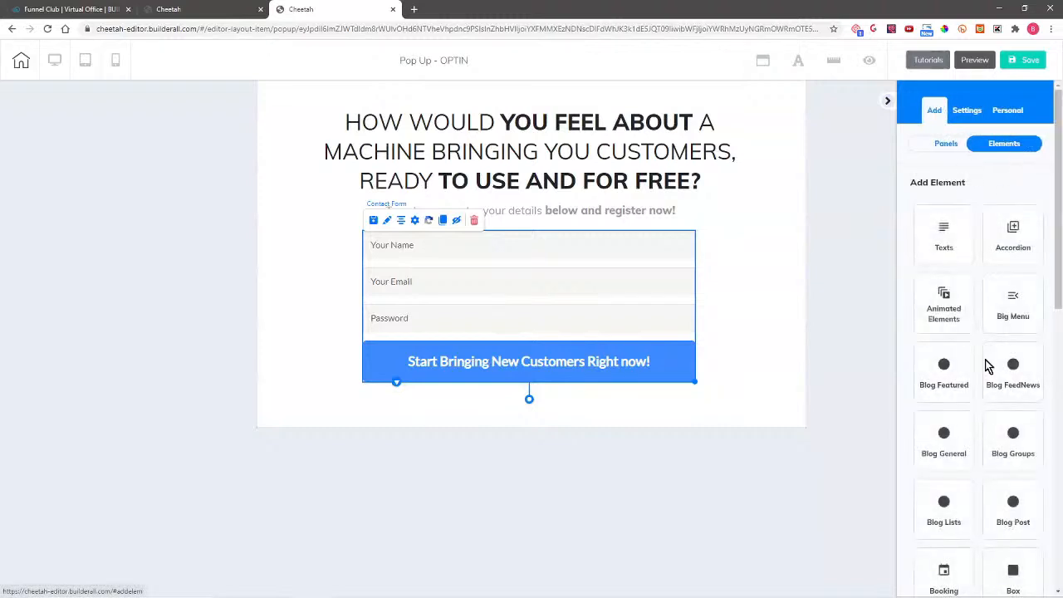
{"action": "scroll", "coordinate": [999, 444], "scroll_direction": "down", "scroll_amount": 2}
{"action": "scroll", "coordinate": [989, 437], "scroll_direction": "down", "scroll_amount": 5}
{"action": "scroll", "coordinate": [988, 437], "scroll_direction": "up", "scroll_amount": 2}
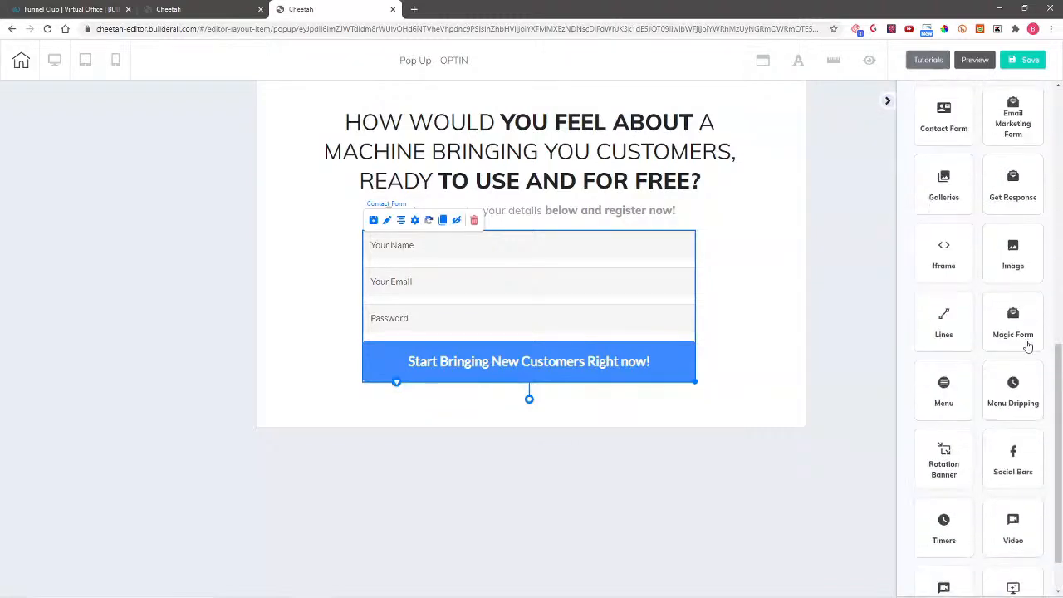
{"action": "left_click", "coordinate": [1044, 328]}
{"action": "left_click_drag", "start_coordinate": [980, 280], "coordinate": [508, 268]}
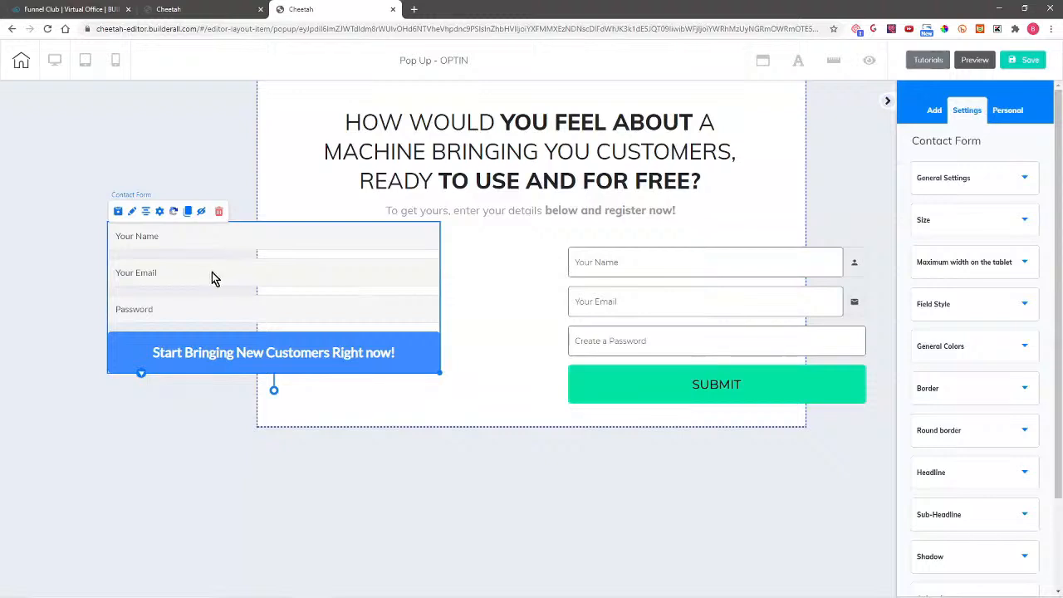
Step: Review the form's field list in its settings, then close the settings
{"action": "left_click", "coordinate": [160, 212]}
{"action": "left_click", "coordinate": [345, 196]}
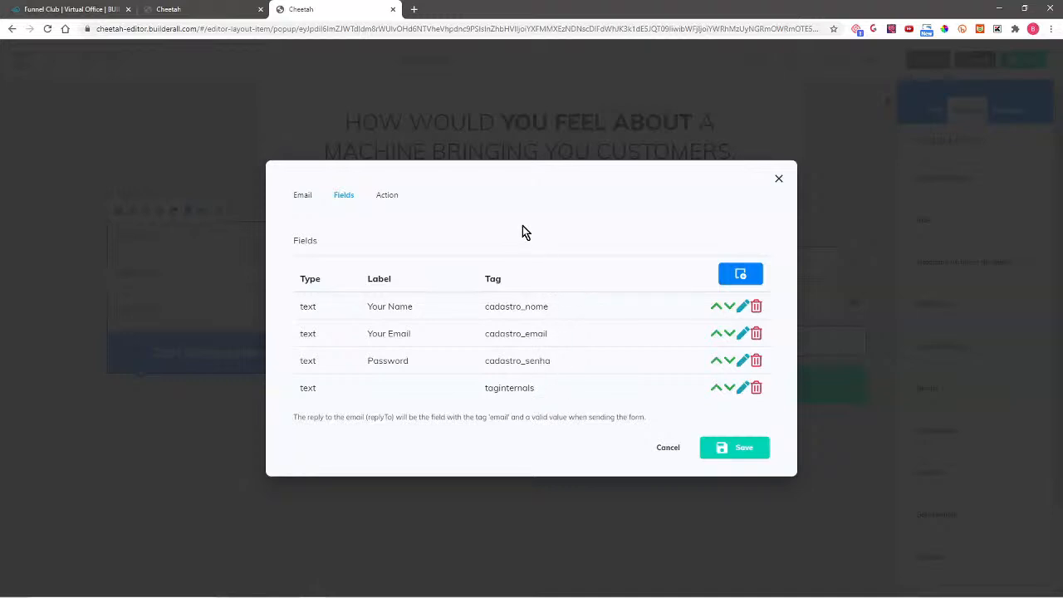
{"action": "left_click", "coordinate": [779, 178]}
Step: Delete the old contact form and centre the Magic Form under the popup headline
{"action": "left_click_drag", "start_coordinate": [738, 321], "coordinate": [612, 313]}
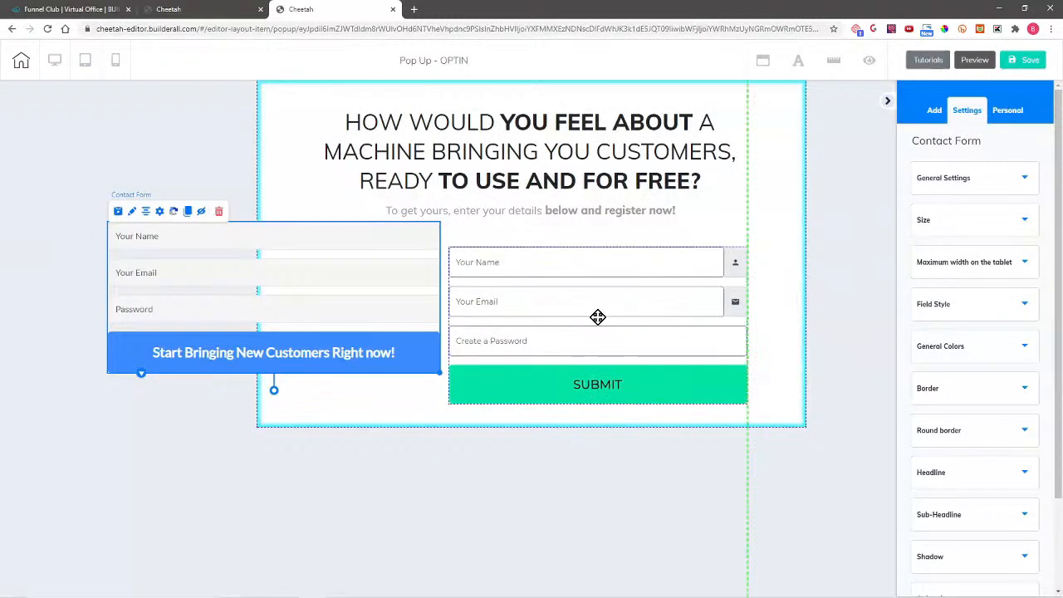
{"action": "left_click_drag", "start_coordinate": [380, 287], "coordinate": [356, 289]}
{"action": "left_click", "coordinate": [328, 274]}
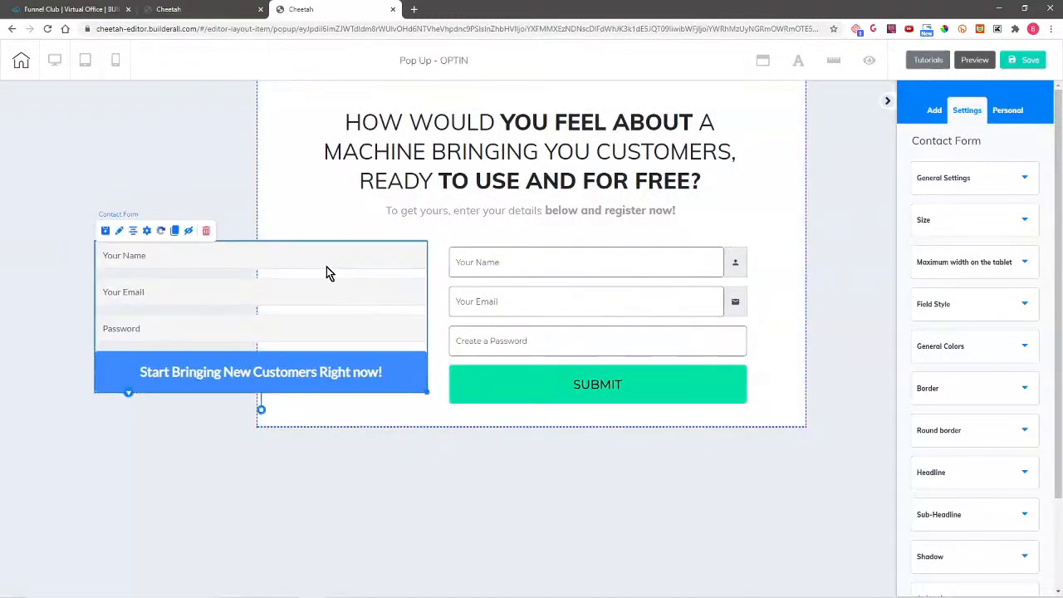
{"action": "left_click", "coordinate": [220, 237]}
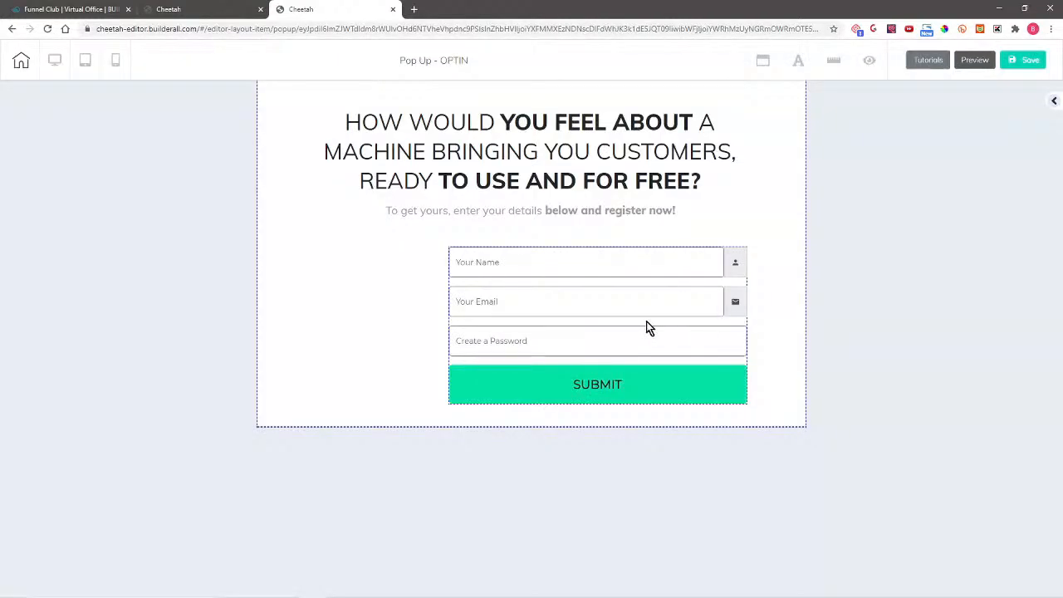
{"action": "left_click_drag", "start_coordinate": [584, 315], "coordinate": [505, 311]}
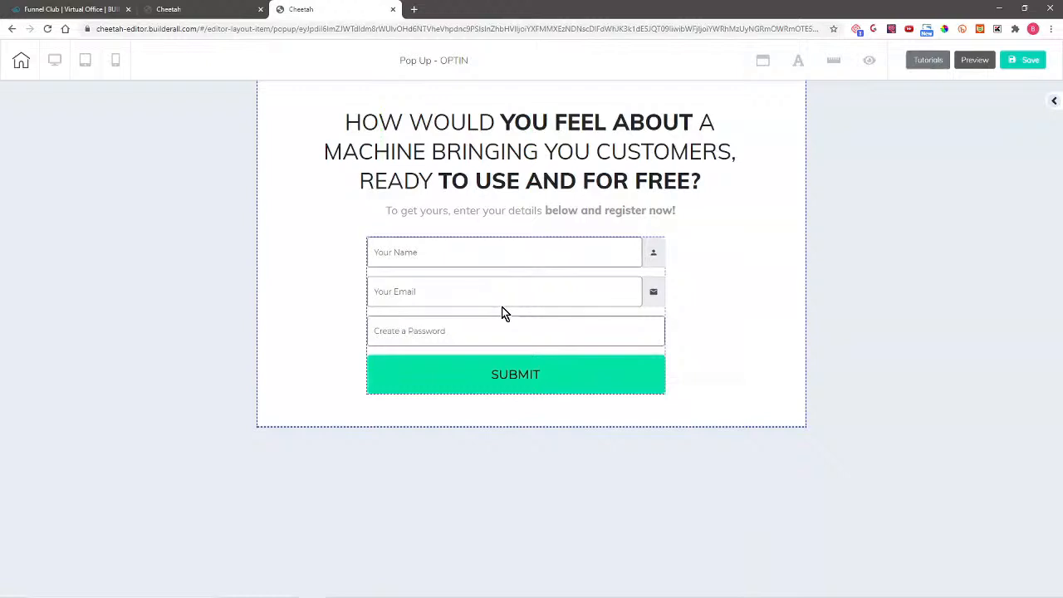
Step: Select the Magic Form and show its Set fields Action tab with the blank Action URL
{"action": "left_click", "coordinate": [502, 313]}
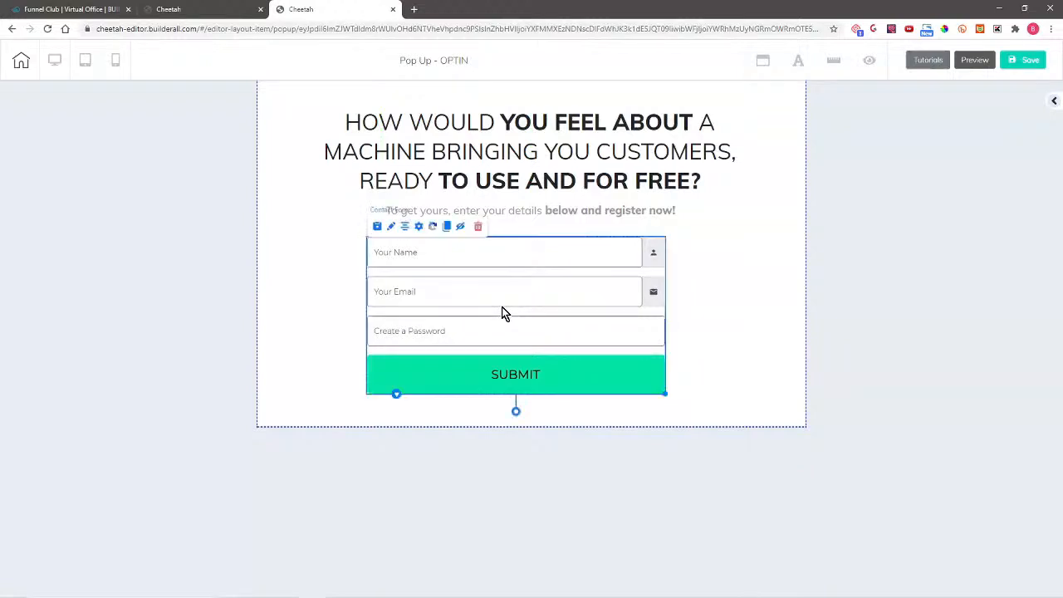
{"action": "left_click", "coordinate": [418, 227]}
{"action": "left_click", "coordinate": [394, 200]}
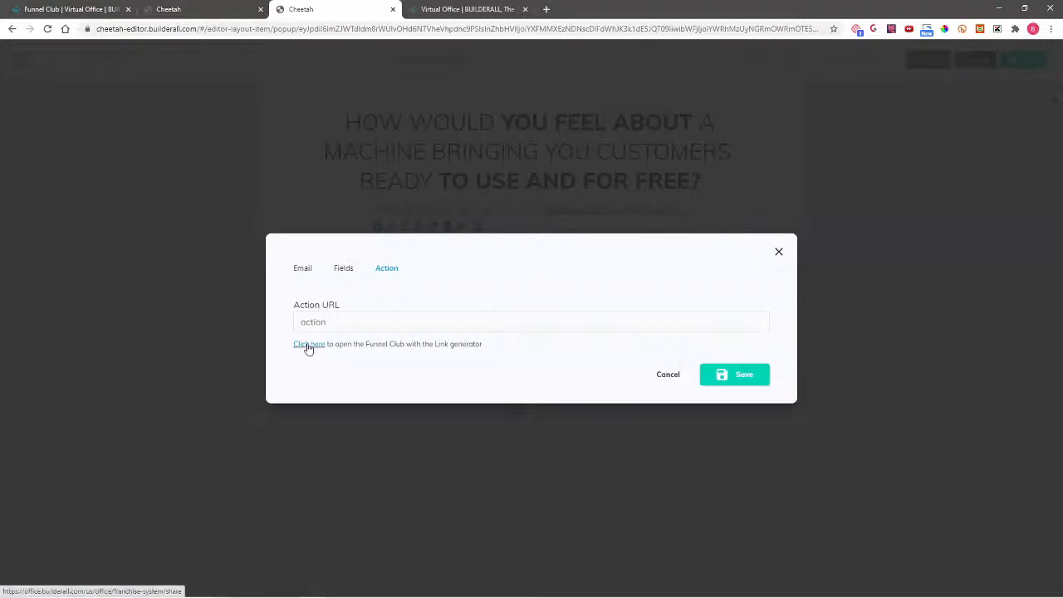
Step: Open the Funnel Club Link Generator and start a Magic Funnel link
{"action": "left_click", "coordinate": [307, 347]}
{"action": "scroll", "coordinate": [997, 374], "scroll_direction": "up", "scroll_amount": 8}
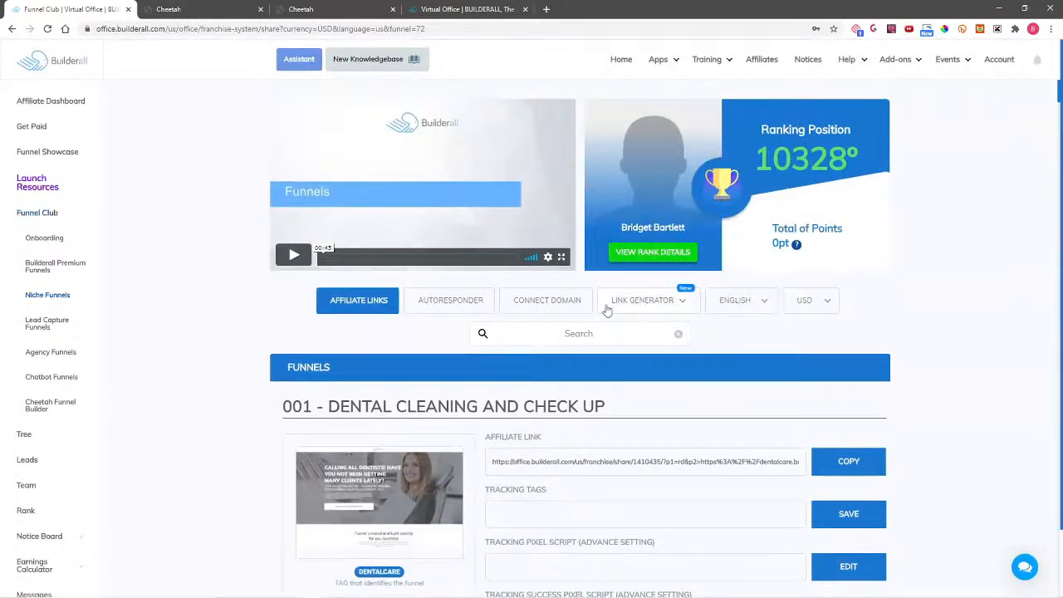
{"action": "left_click", "coordinate": [655, 306]}
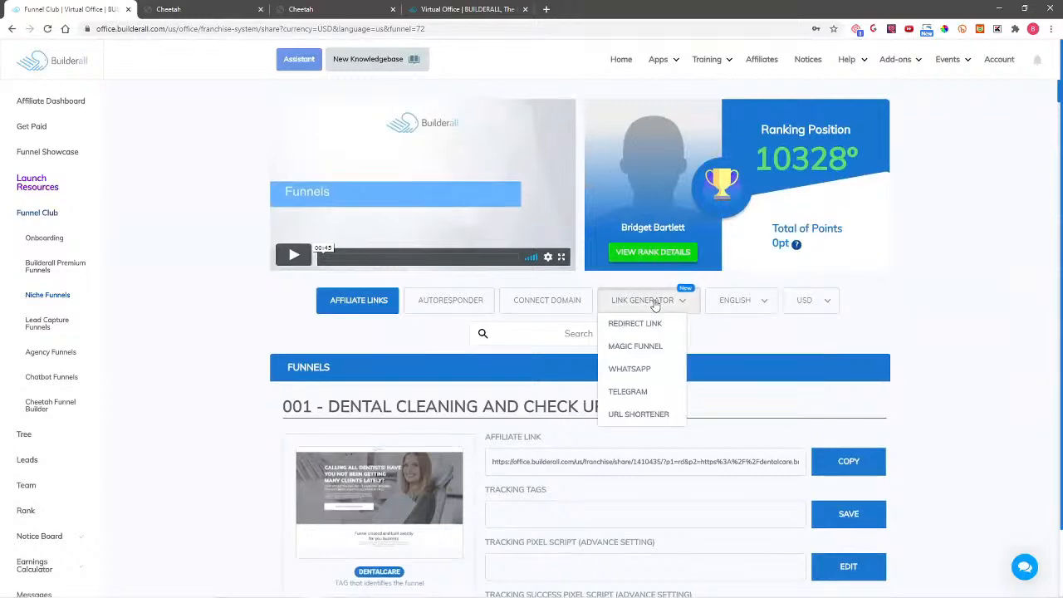
{"action": "left_click", "coordinate": [636, 347]}
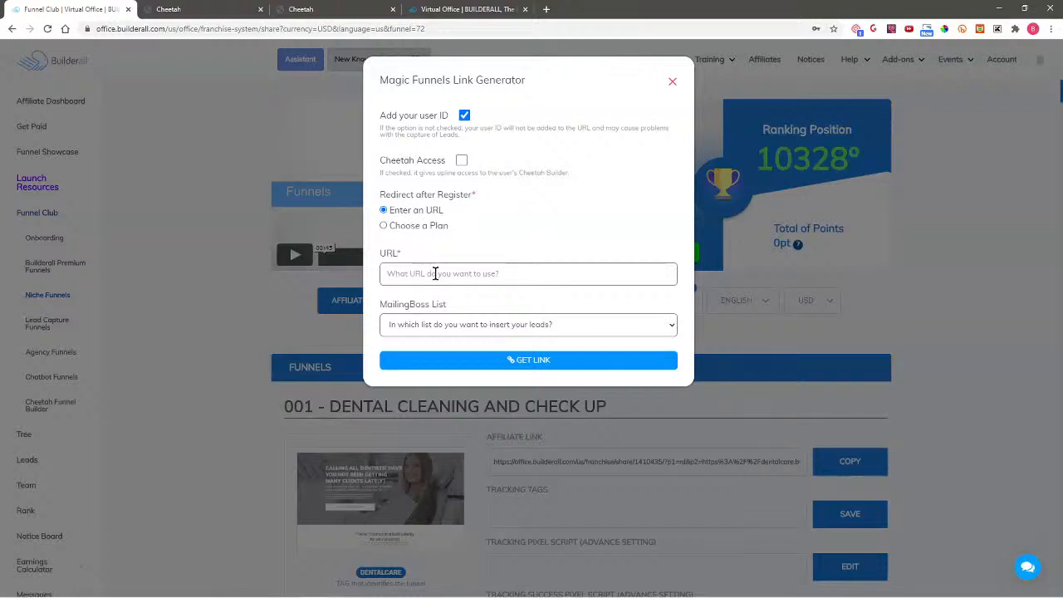
Step: Set MailingBoss List to Nenhuma Lista and the post-registration redirect to Enter an URL
{"action": "left_click", "coordinate": [384, 226]}
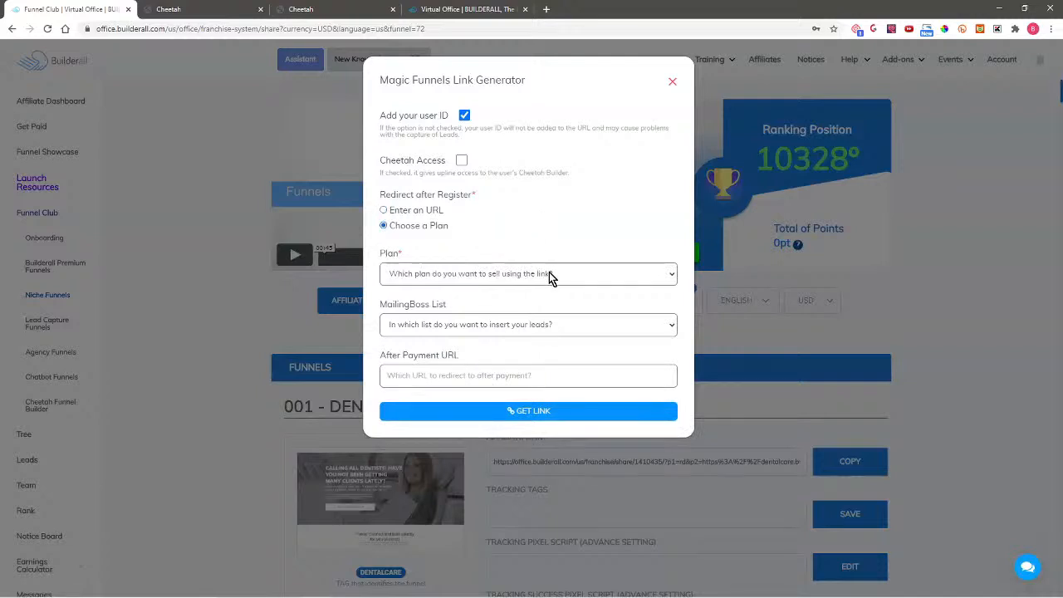
{"action": "left_click", "coordinate": [539, 274]}
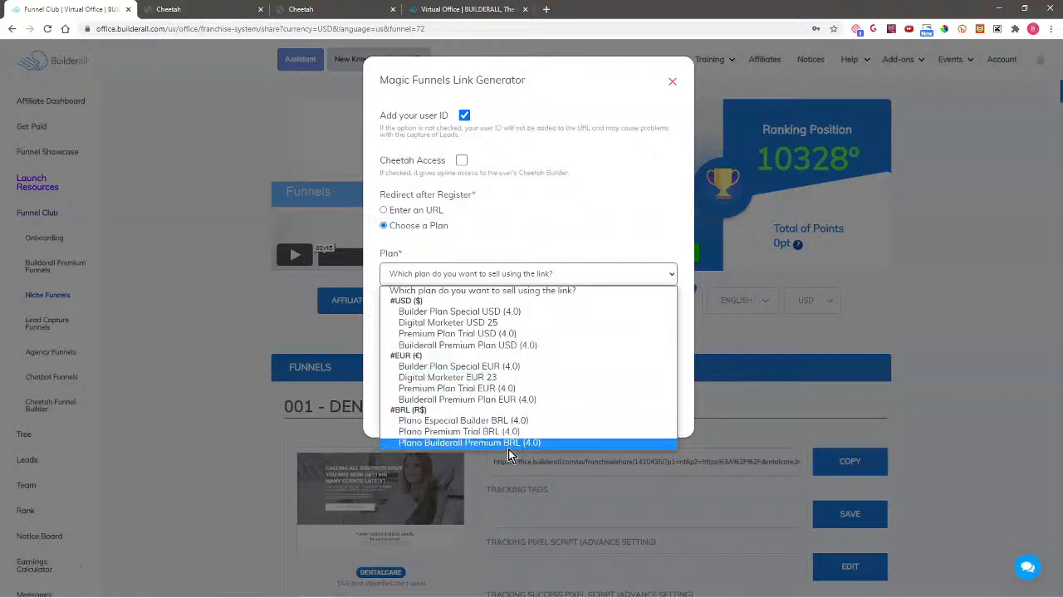
{"action": "left_click", "coordinate": [528, 217]}
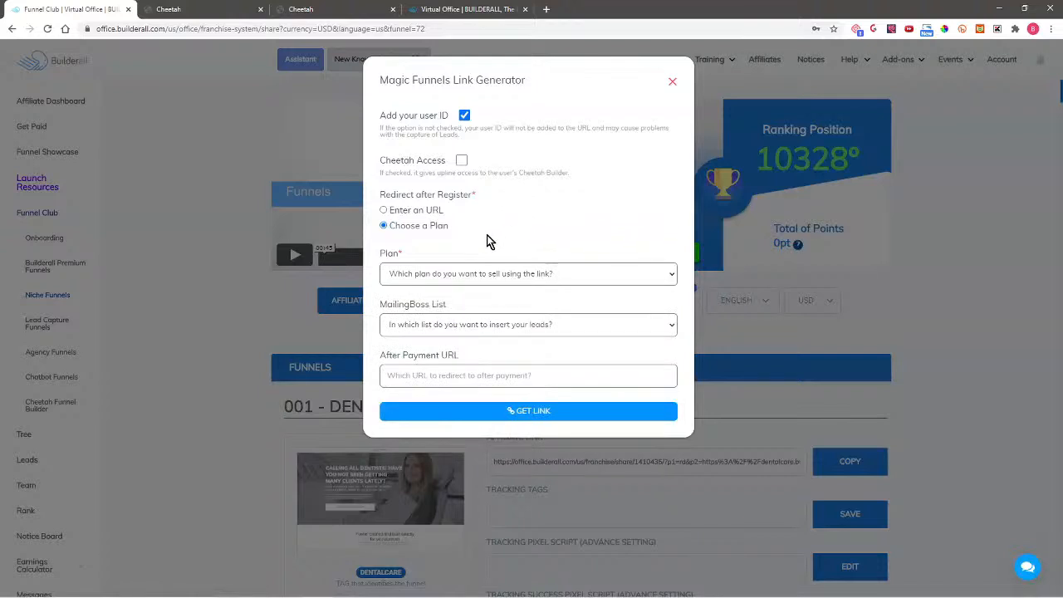
{"action": "left_click", "coordinate": [466, 325]}
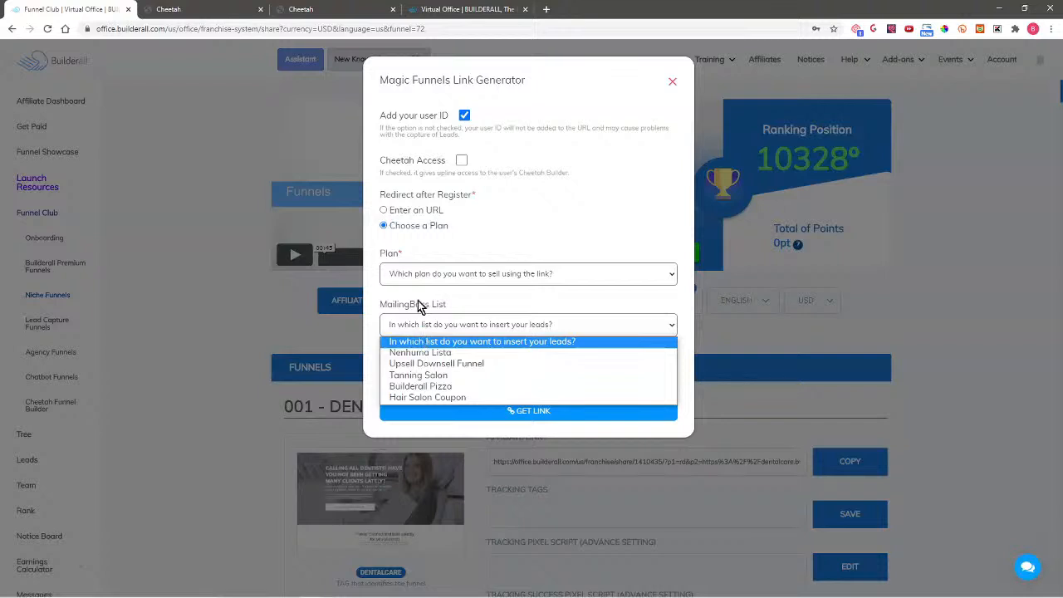
{"action": "left_click", "coordinate": [454, 354]}
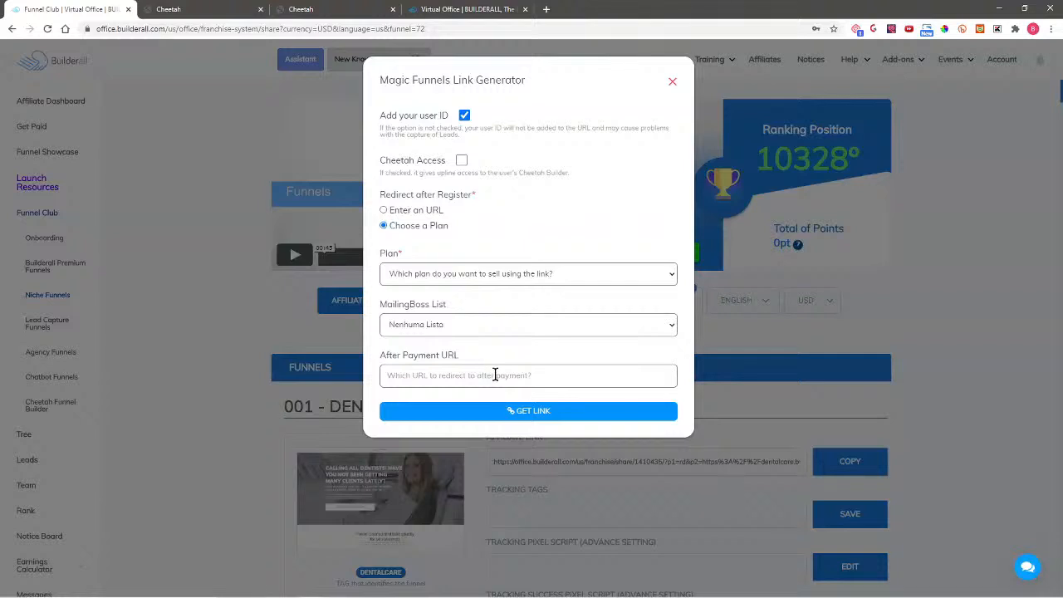
{"action": "left_click", "coordinate": [414, 213]}
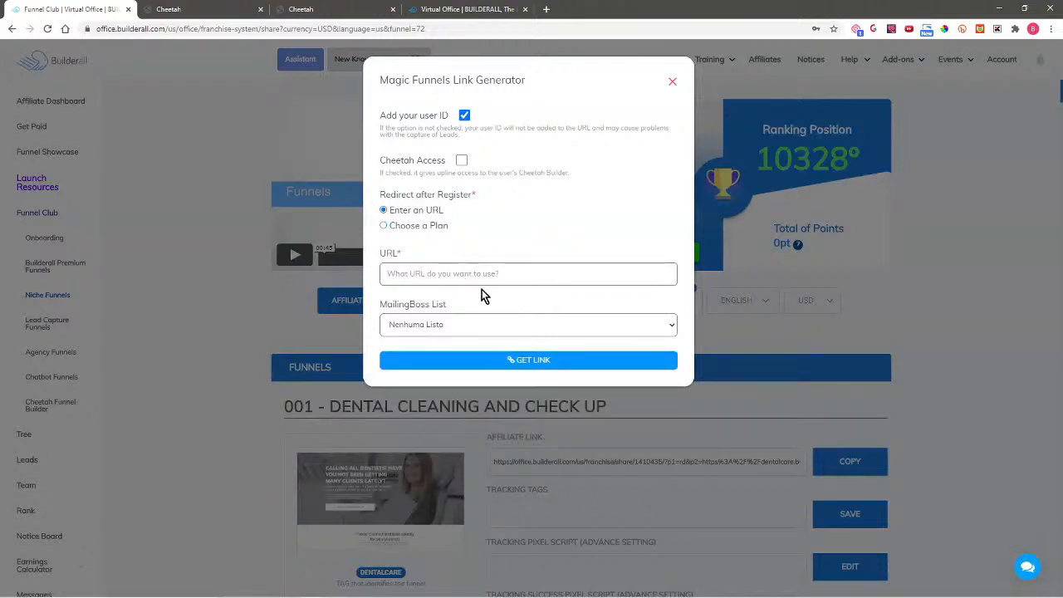
Step: Publish the NL001 - Photographer site and open its live thank-you page
{"action": "left_click", "coordinate": [335, 9]}
{"action": "left_click", "coordinate": [184, 9]}
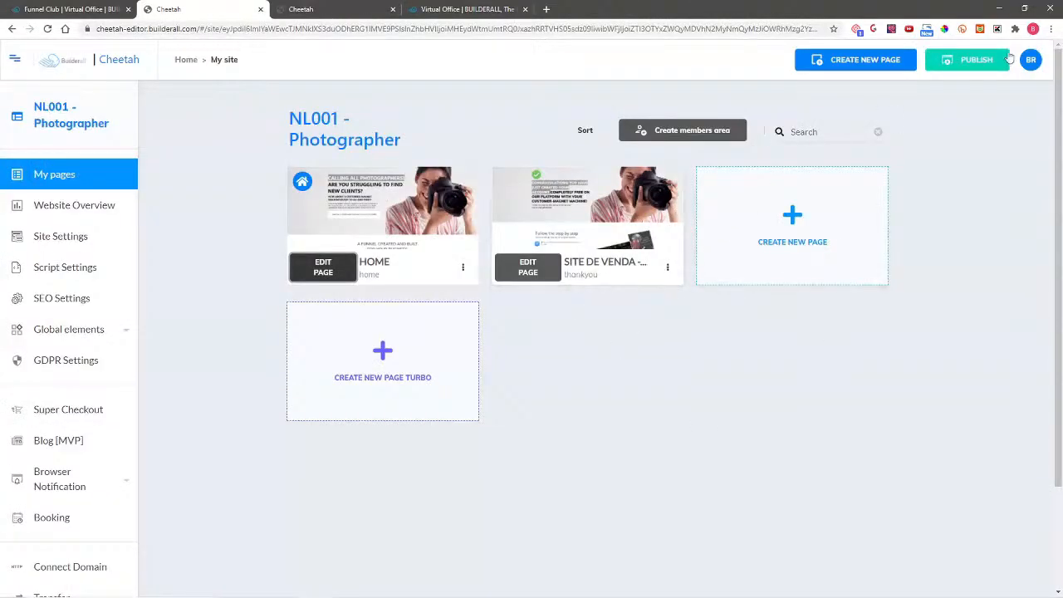
{"action": "left_click", "coordinate": [980, 62]}
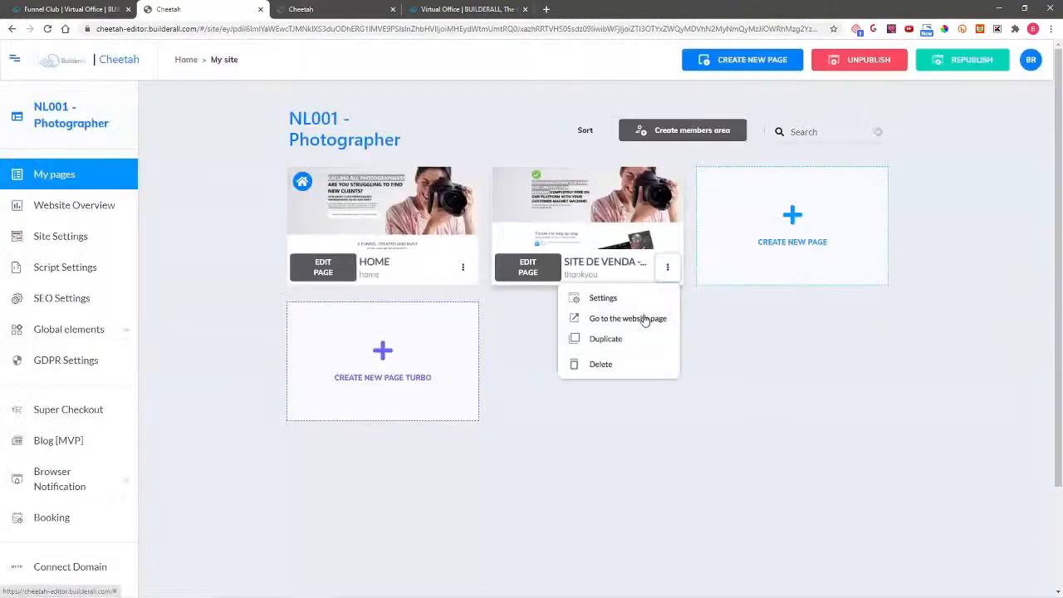
{"action": "left_click", "coordinate": [645, 317]}
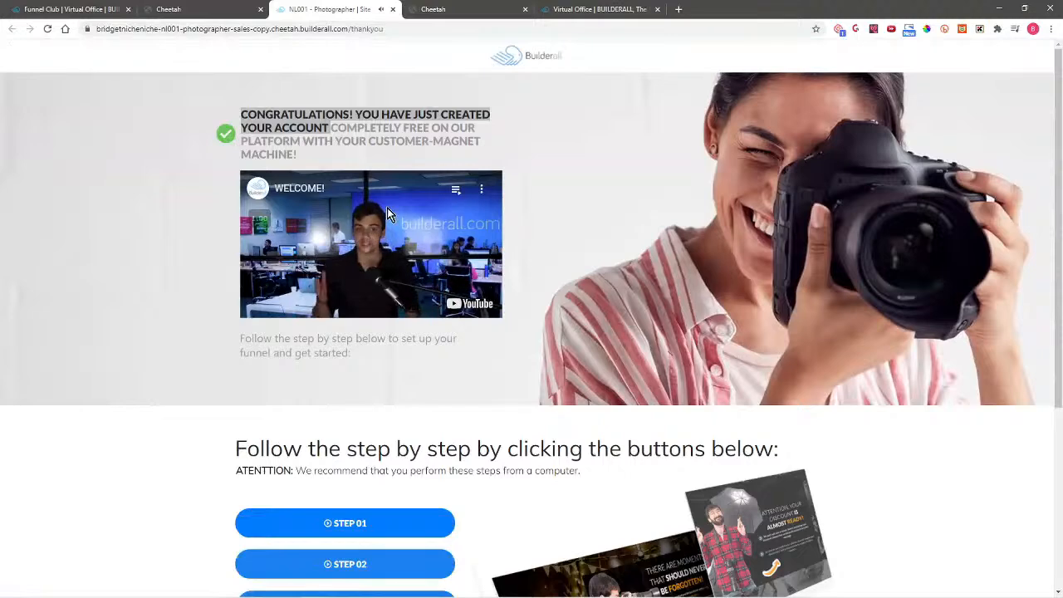
Step: Copy the thank-you page URL from the address bar and return to the link generator
{"action": "left_click", "coordinate": [518, 29]}
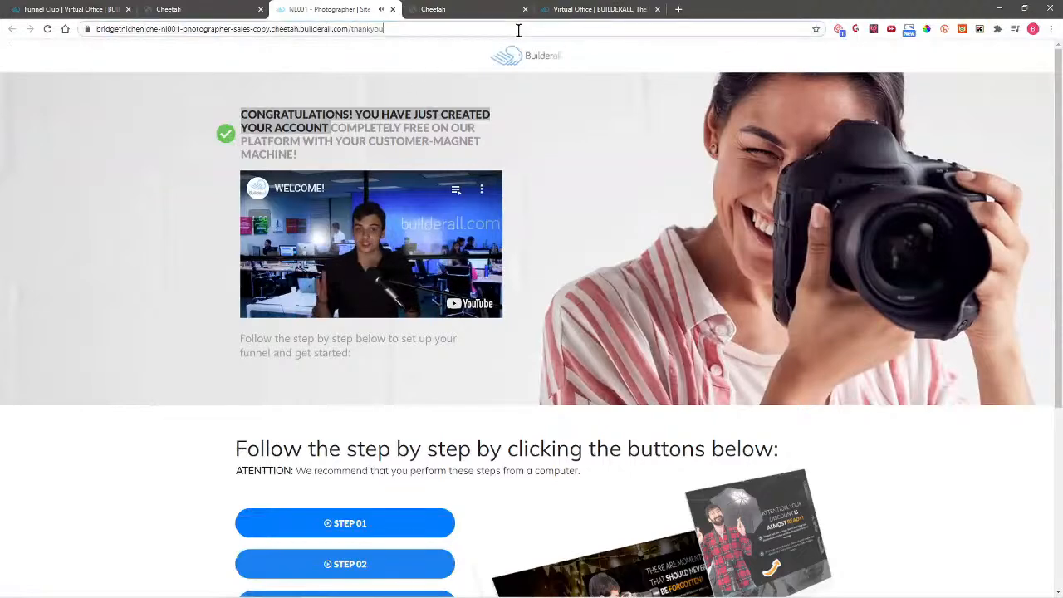
{"action": "right_click", "coordinate": [365, 31]}
{"action": "left_click", "coordinate": [394, 95]}
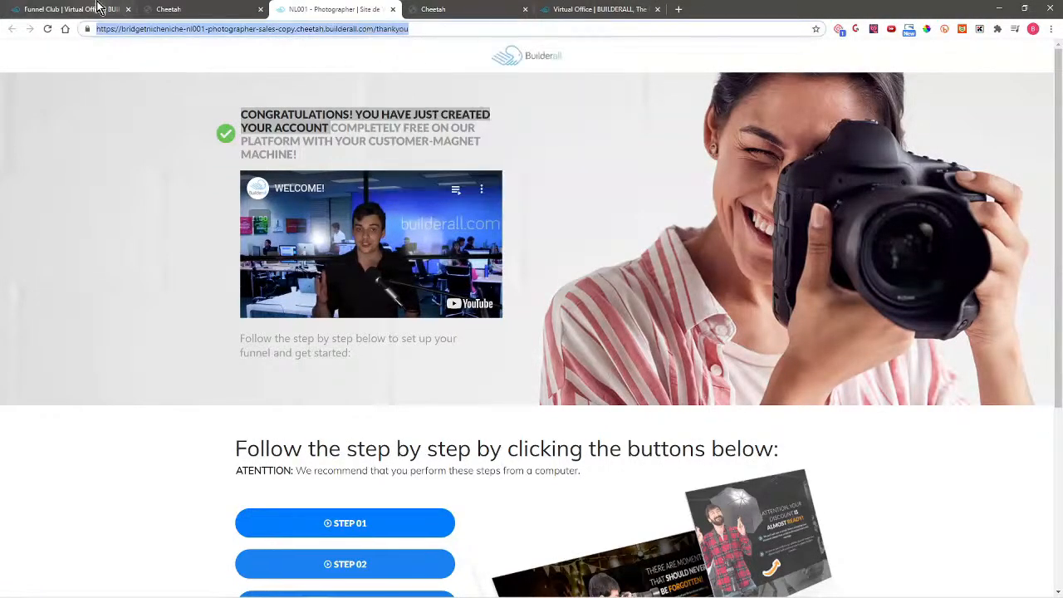
{"action": "left_click", "coordinate": [99, 8]}
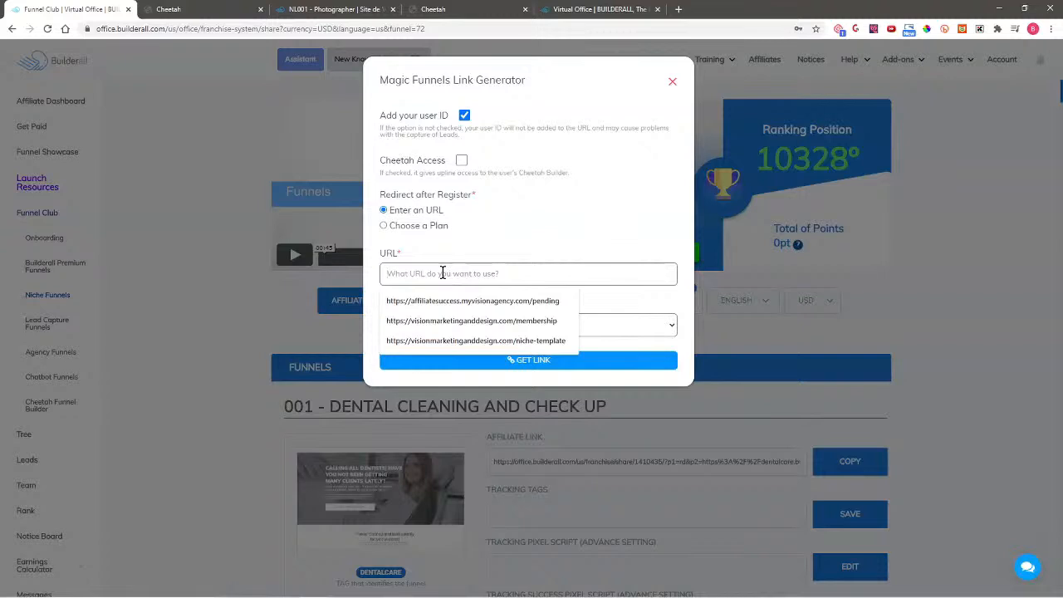
Step: Paste the thank-you page URL as the redirect, generate the Magic Funnel link and copy it
{"action": "key", "text": "ctrl+v"}
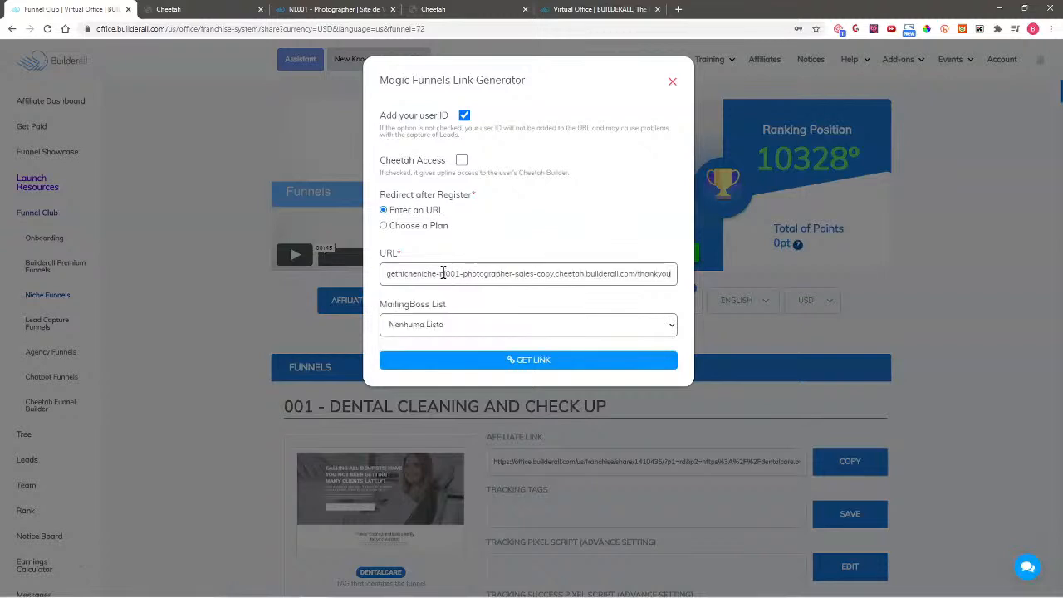
{"action": "left_click", "coordinate": [526, 360]}
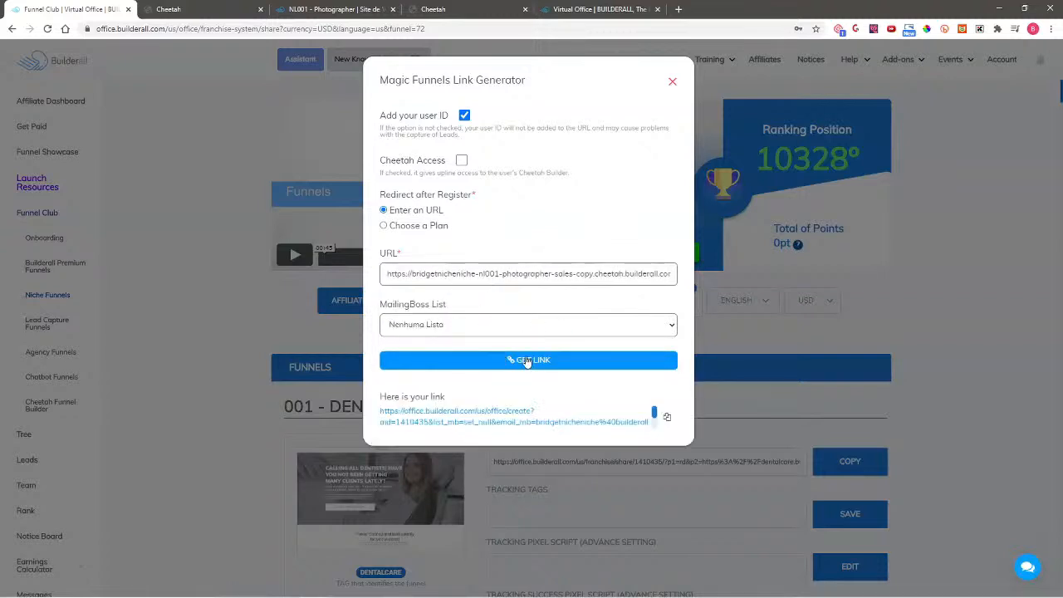
{"action": "left_click", "coordinate": [667, 418]}
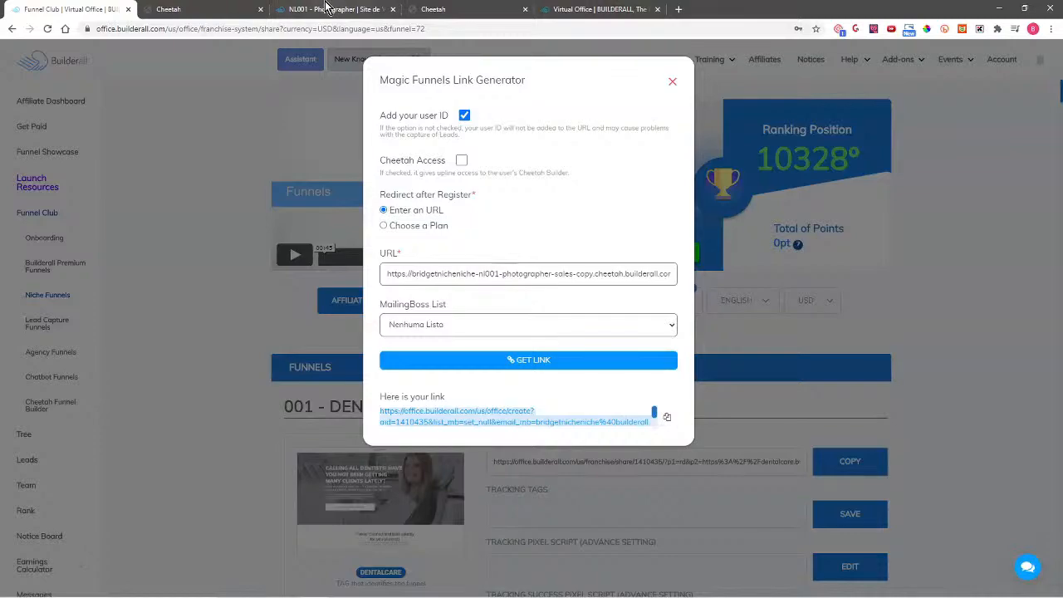
Step: Paste the Magic Funnels link as the opt-in popup form's action URL and save the popup
{"action": "left_click", "coordinate": [474, 8]}
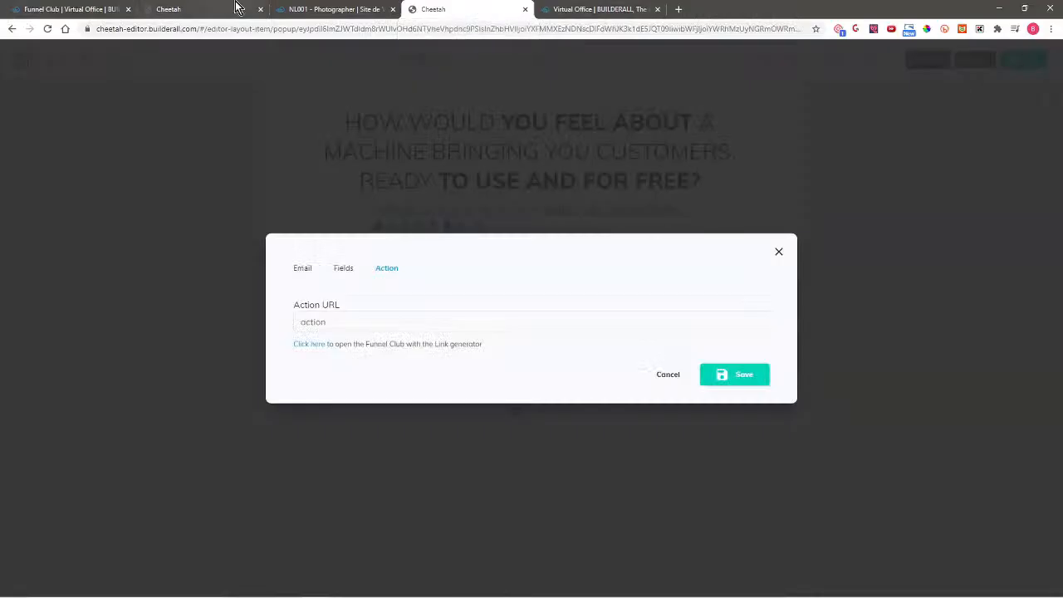
{"action": "left_click", "coordinate": [352, 321]}
{"action": "key", "text": "ctrl+v"}
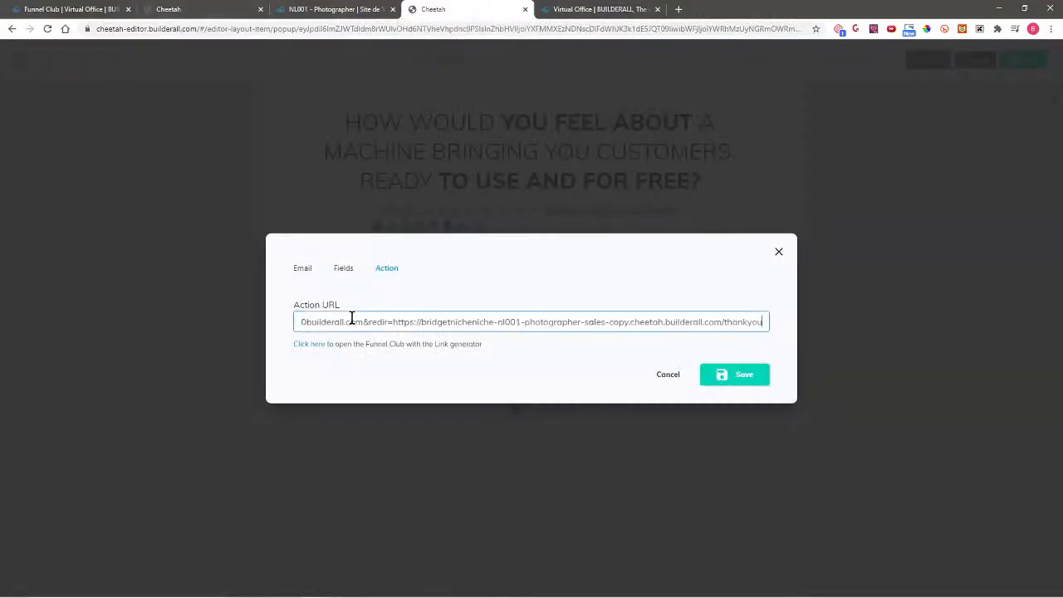
{"action": "left_click", "coordinate": [734, 375]}
{"action": "left_click", "coordinate": [1028, 59]}
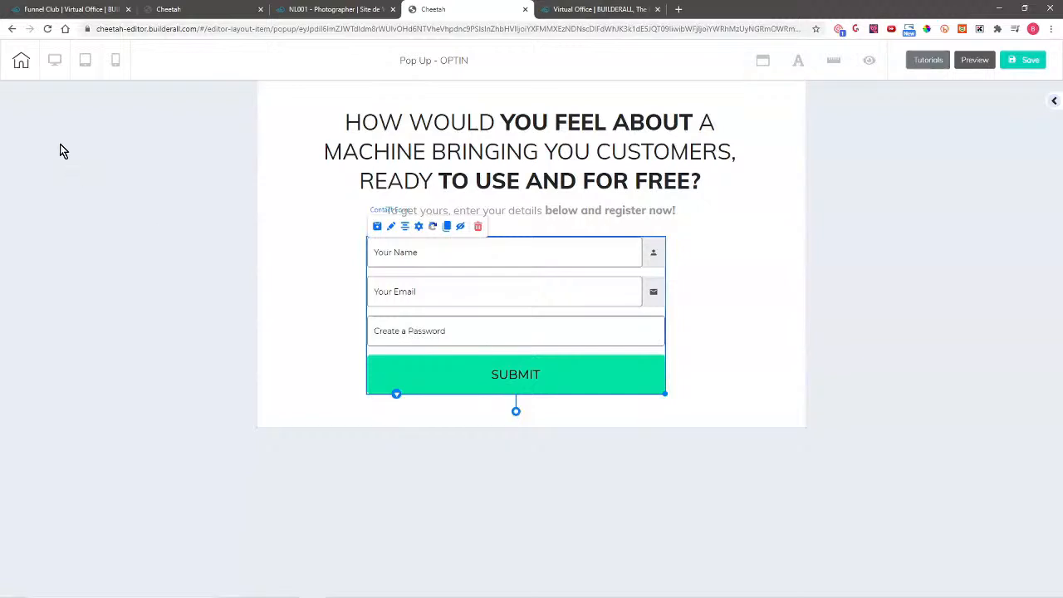
Step: Leave the popup editor, keeping changes, and open the HOME page in the editor
{"action": "left_click", "coordinate": [21, 63]}
{"action": "left_click", "coordinate": [600, 332]}
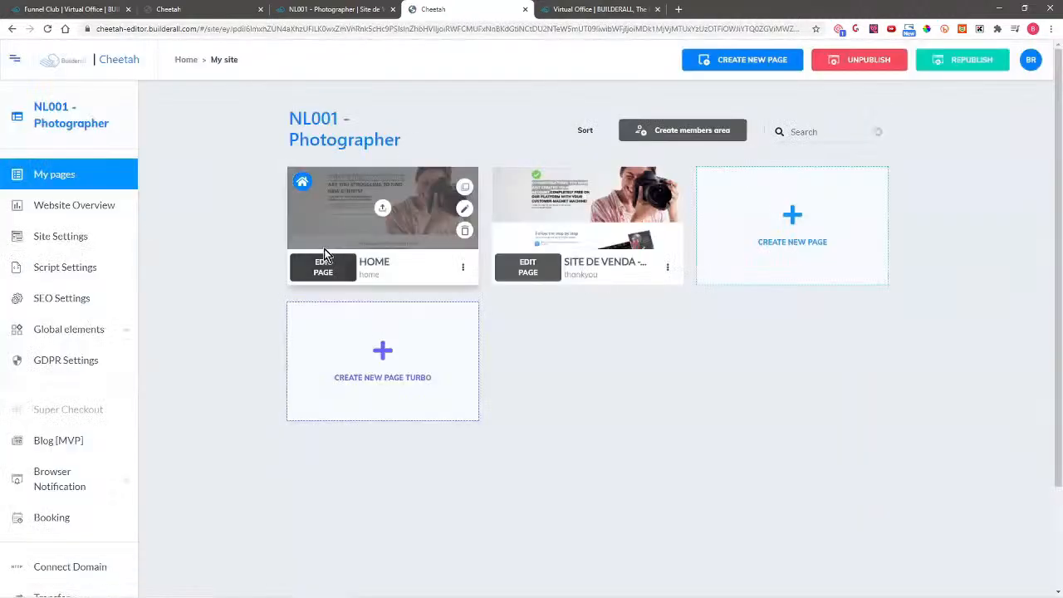
{"action": "left_click", "coordinate": [324, 267]}
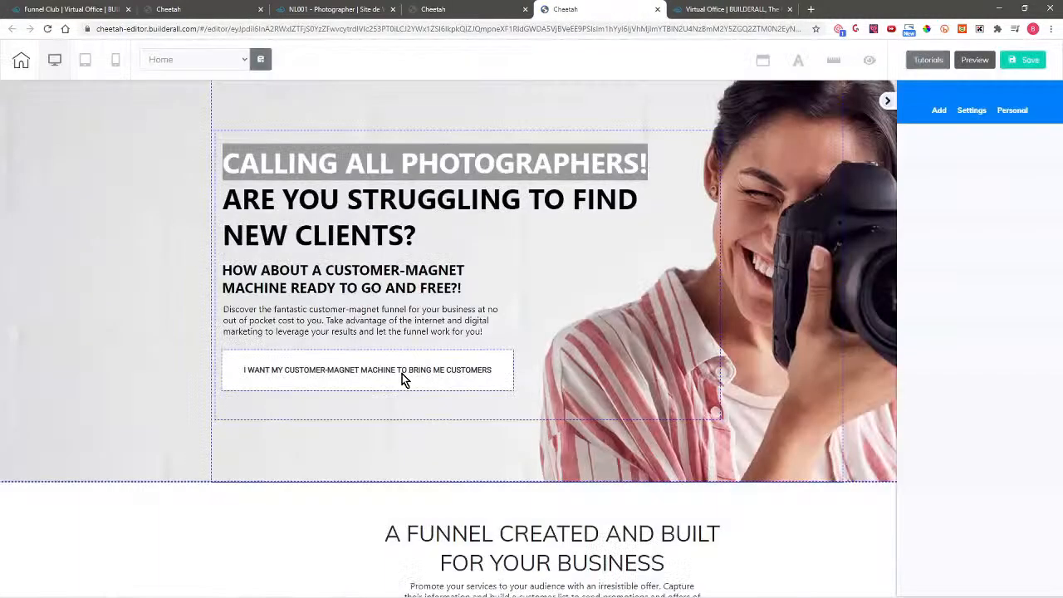
Step: Link the customer-magnet button to the OPTIN popup and save the HOME page
{"action": "left_click", "coordinate": [403, 378]}
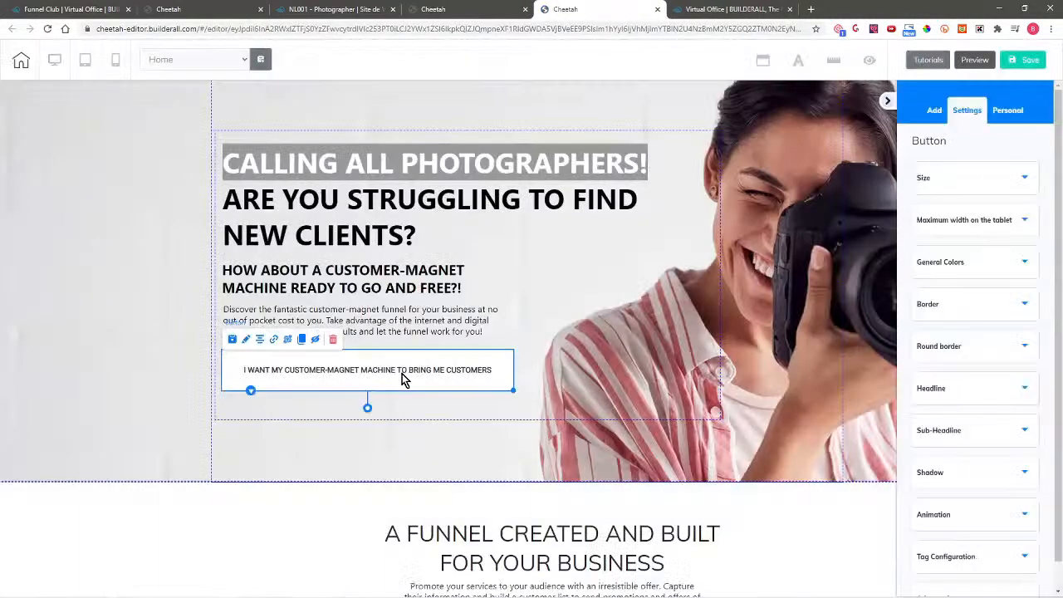
{"action": "left_click", "coordinate": [274, 340]}
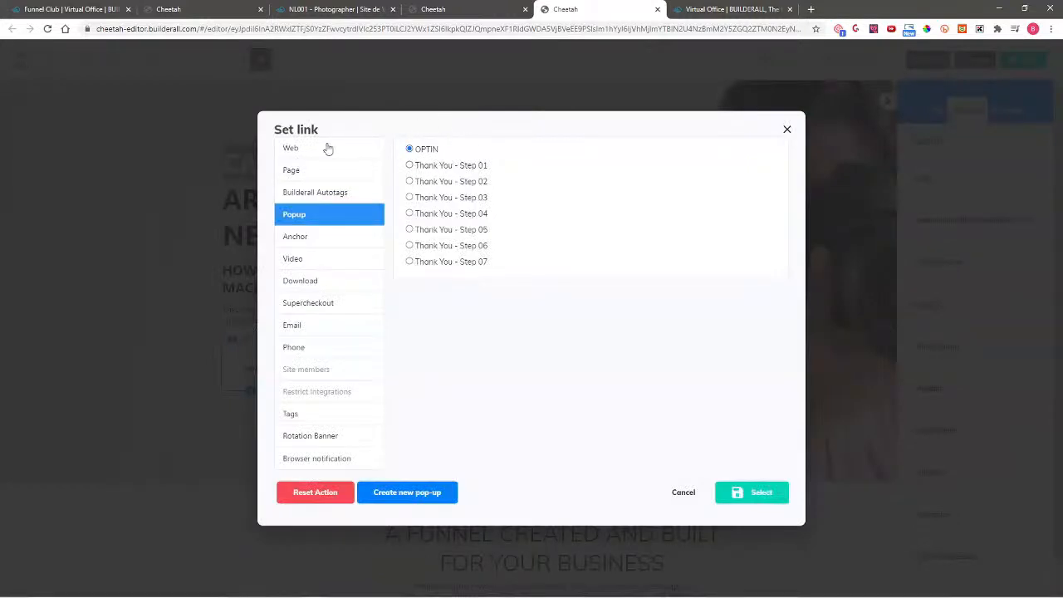
{"action": "left_click", "coordinate": [758, 493]}
{"action": "left_click", "coordinate": [1023, 59]}
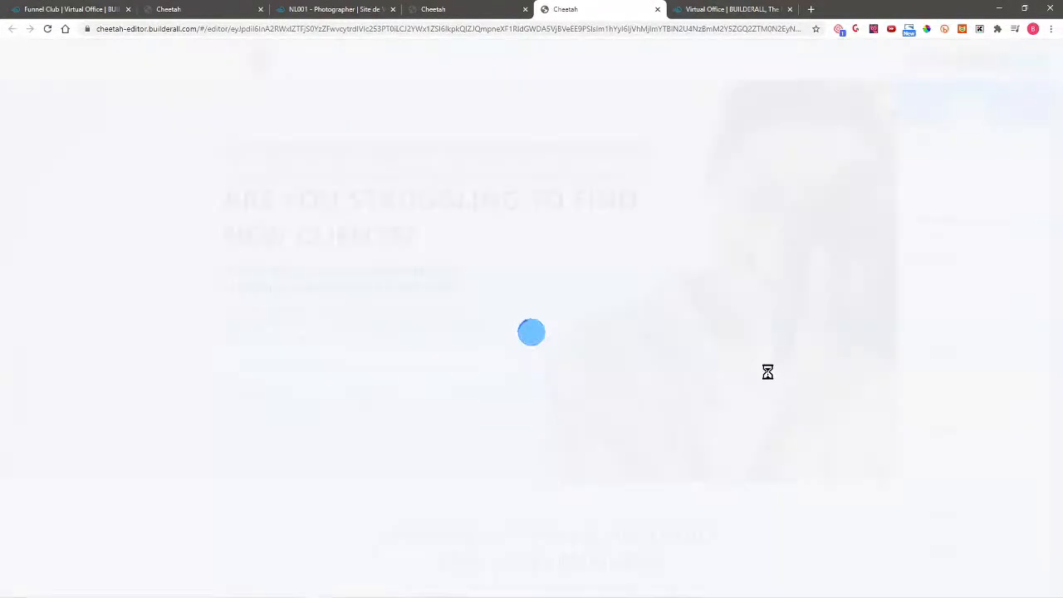
Step: Republish the NL001 - Photographer site from the pages list and show HOME's options
{"action": "key", "text": "ctrl+2"}
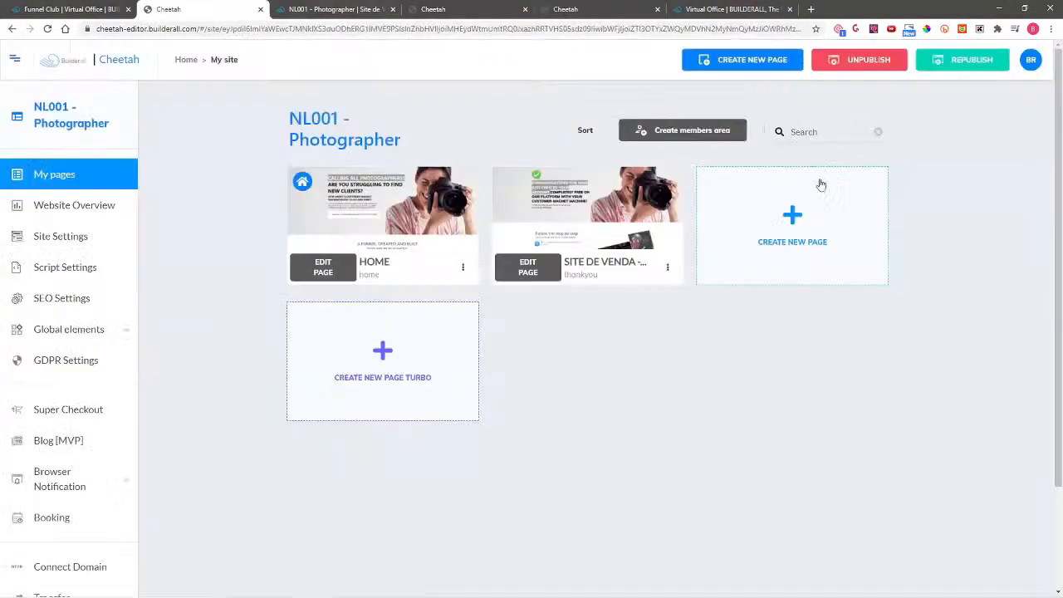
{"action": "left_click", "coordinate": [964, 61]}
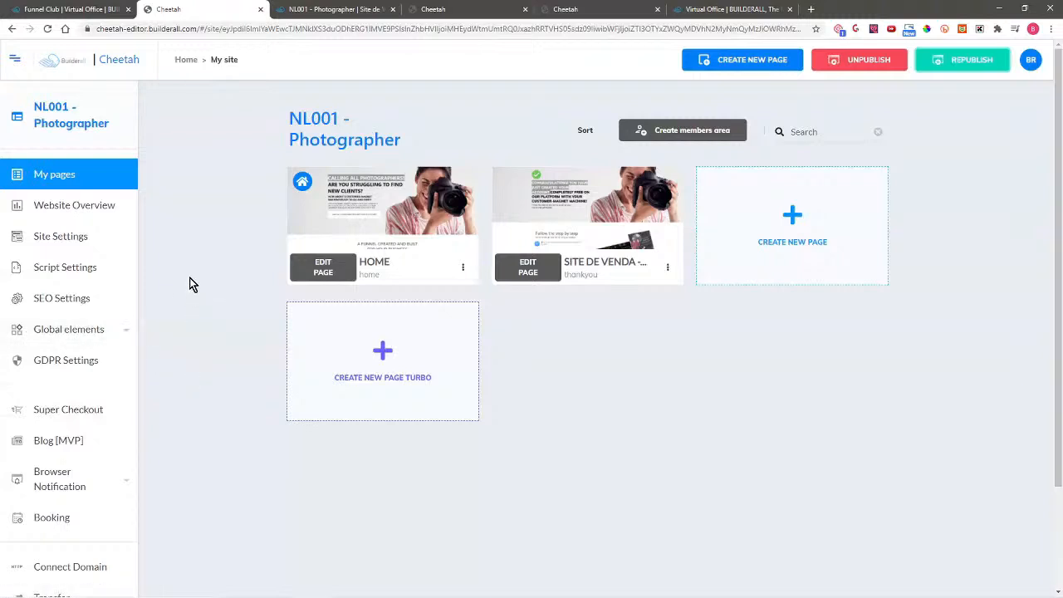
{"action": "left_click", "coordinate": [462, 267]}
Step: Open the live HOME page and check the customer-magnet button opens the OPTIN popup
{"action": "left_click", "coordinate": [451, 317]}
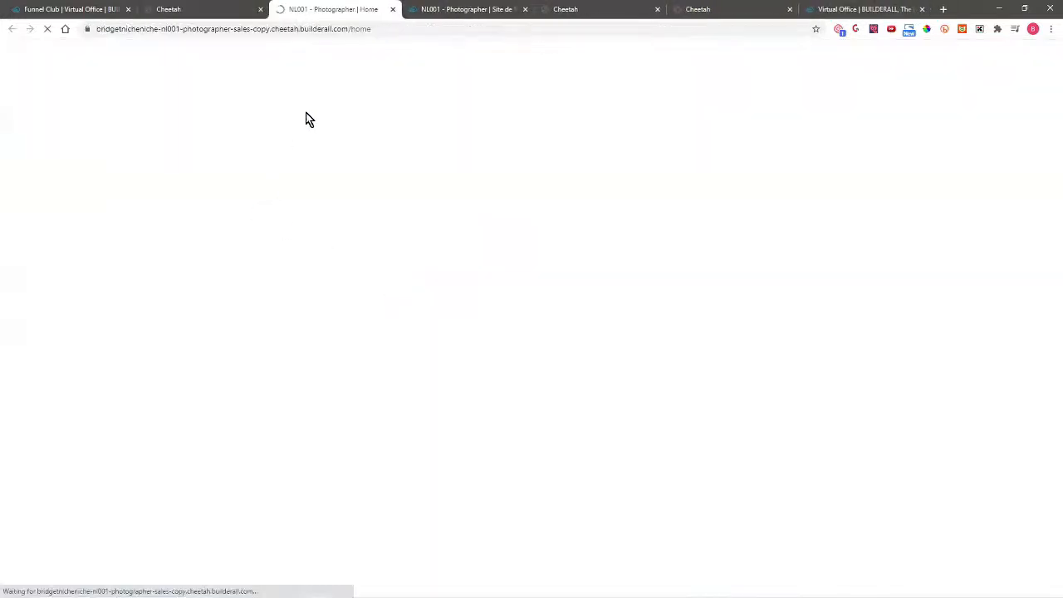
{"action": "left_click", "coordinate": [487, 29]}
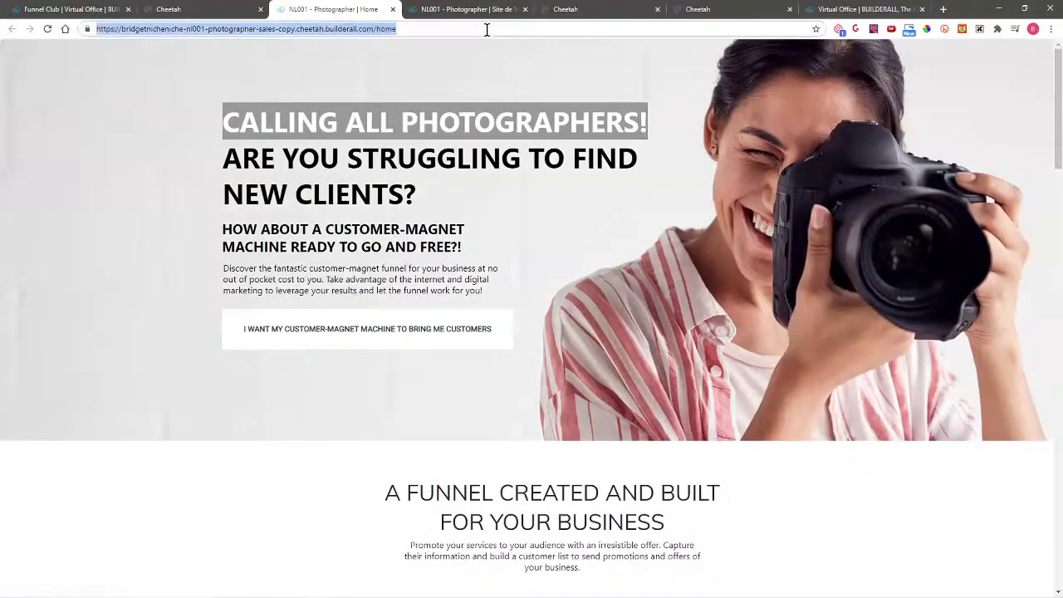
{"action": "left_click", "coordinate": [392, 341]}
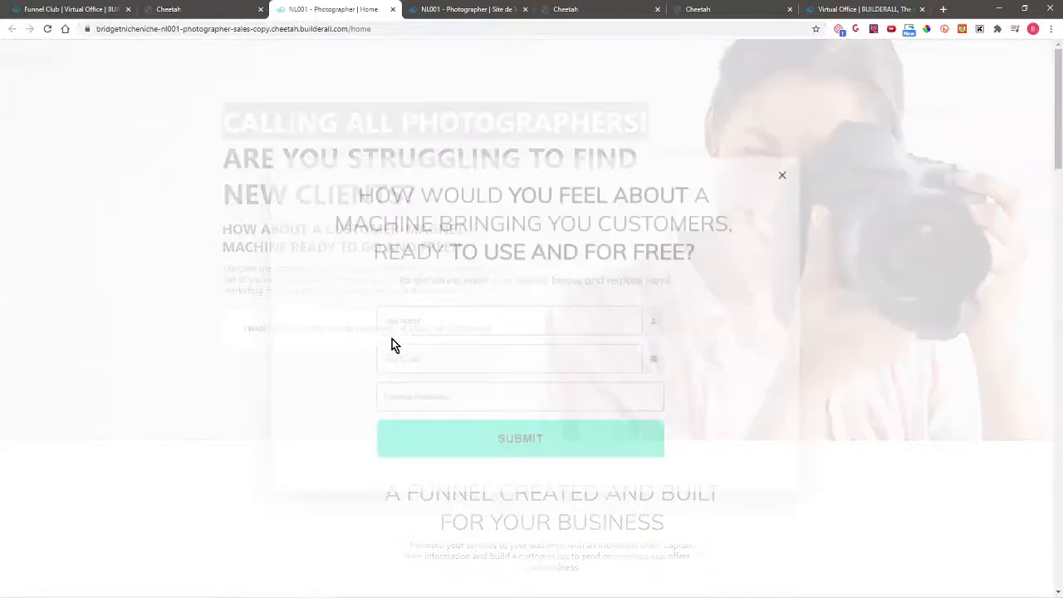
{"action": "left_click", "coordinate": [787, 163]}
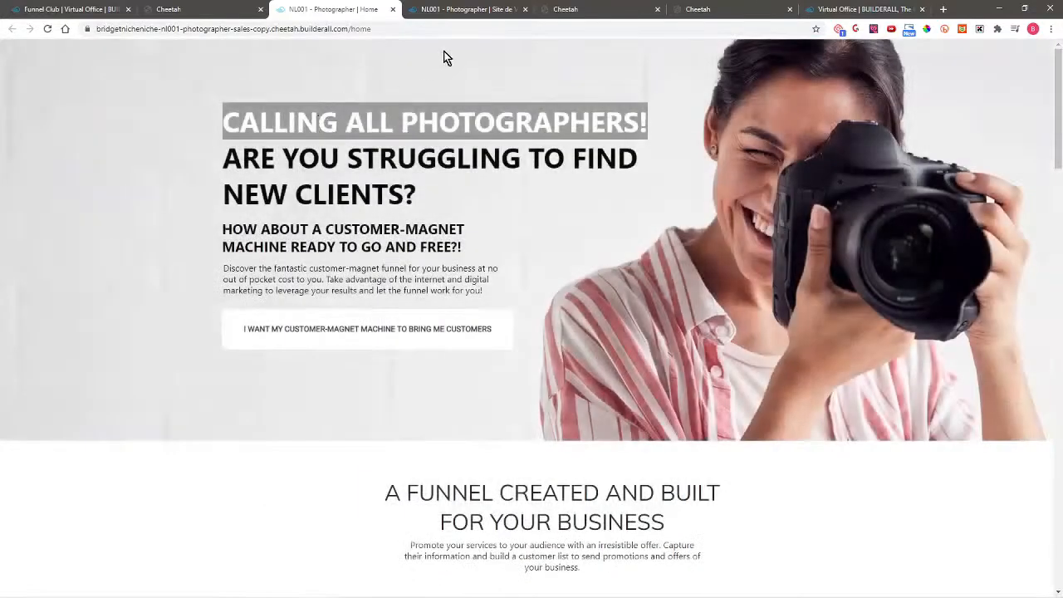
Step: Copy the live HOME page address and open a new incognito window
{"action": "left_click", "coordinate": [468, 30]}
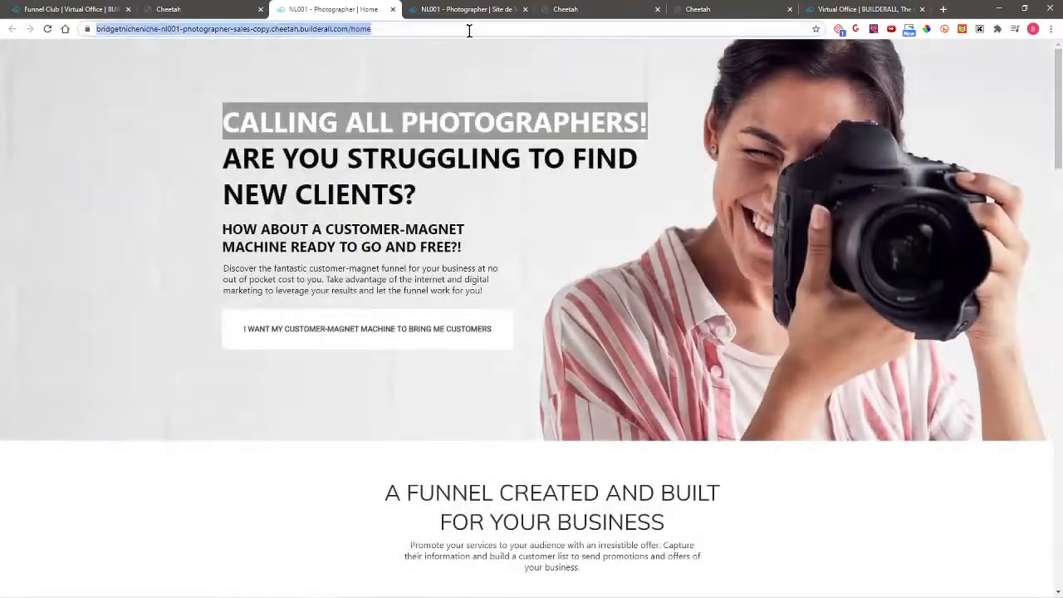
{"action": "right_click", "coordinate": [342, 31]}
{"action": "left_click", "coordinate": [368, 92]}
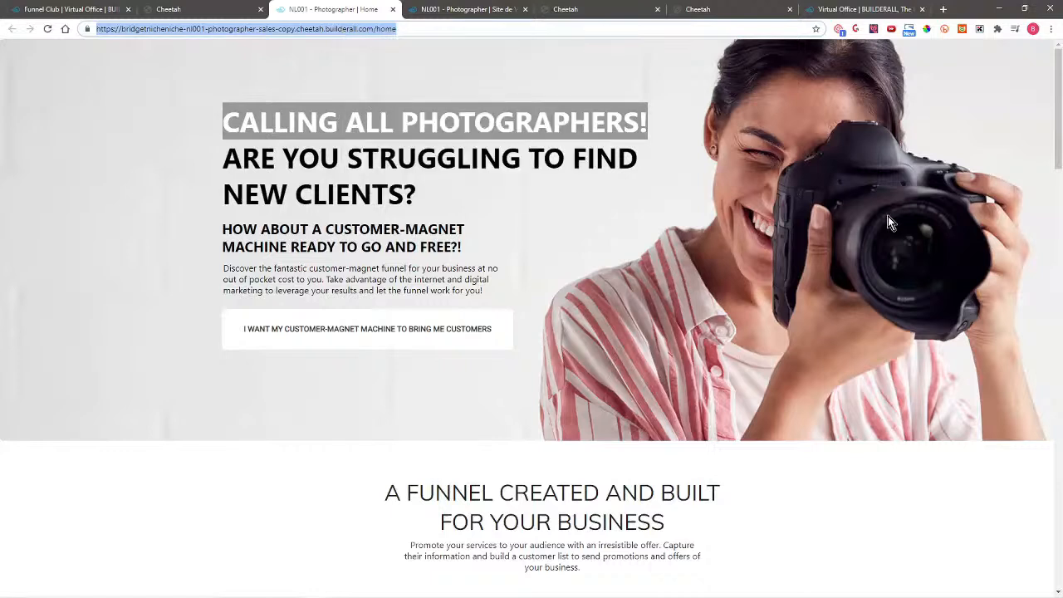
{"action": "left_click", "coordinate": [1050, 29]}
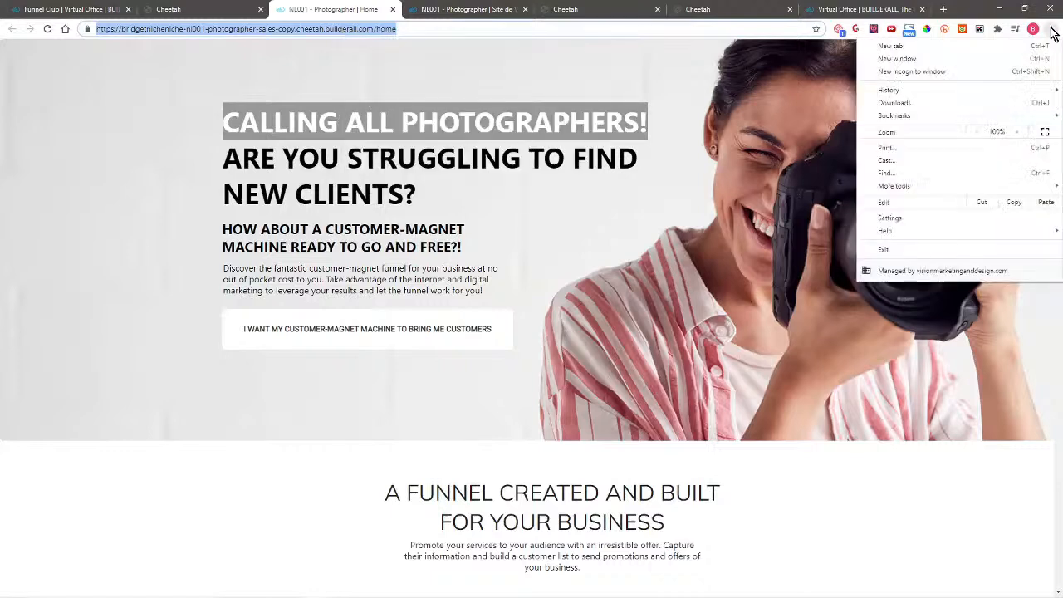
{"action": "left_click", "coordinate": [903, 70]}
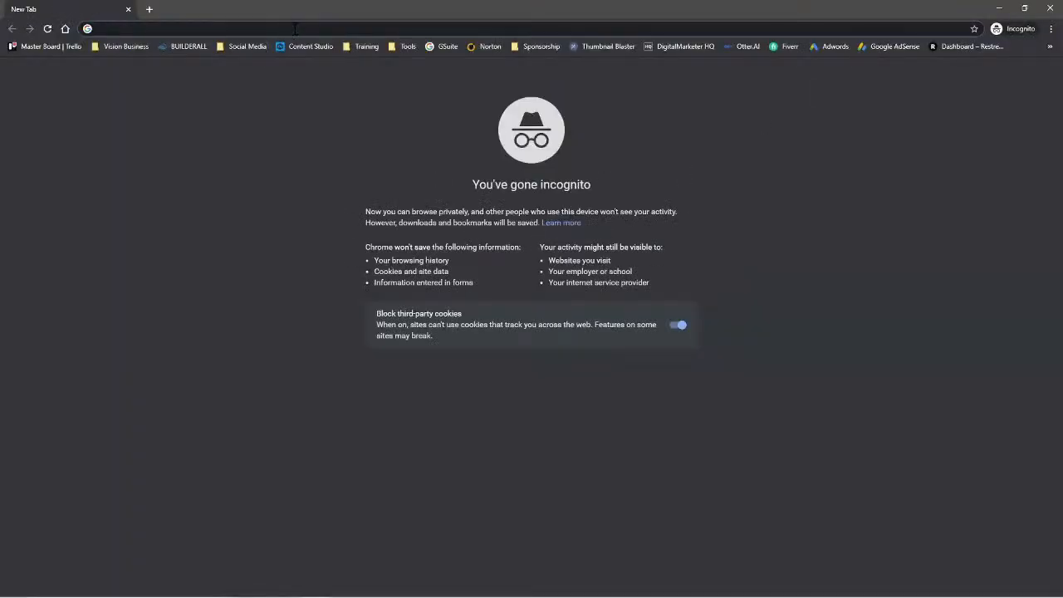
Step: Load the copied live page address in incognito and open the opt-in registration popup
{"action": "key", "text": "ctrl+v"}
{"action": "key", "text": "Return"}
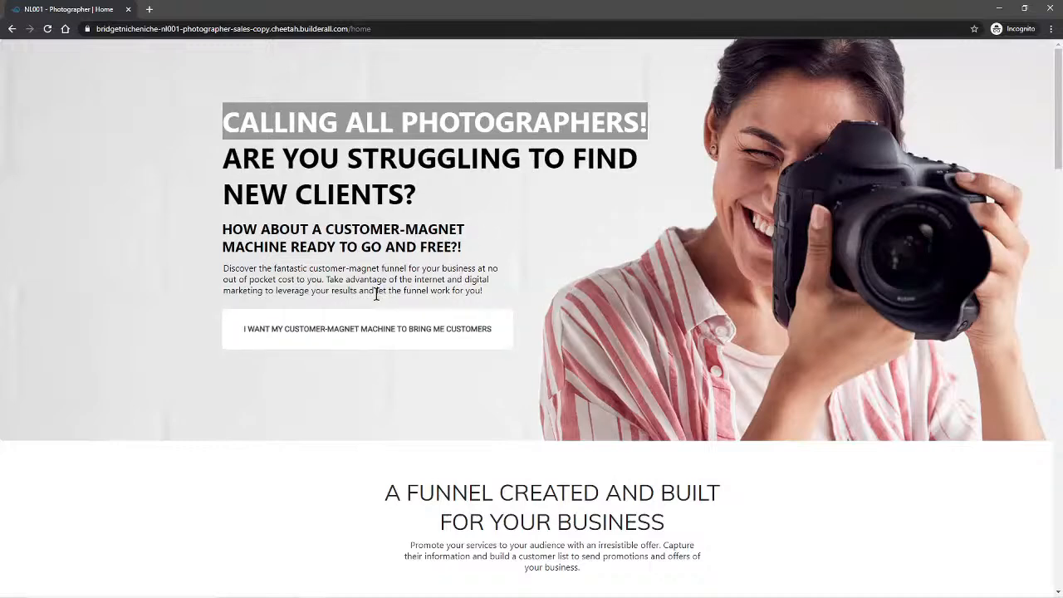
{"action": "left_click", "coordinate": [362, 337]}
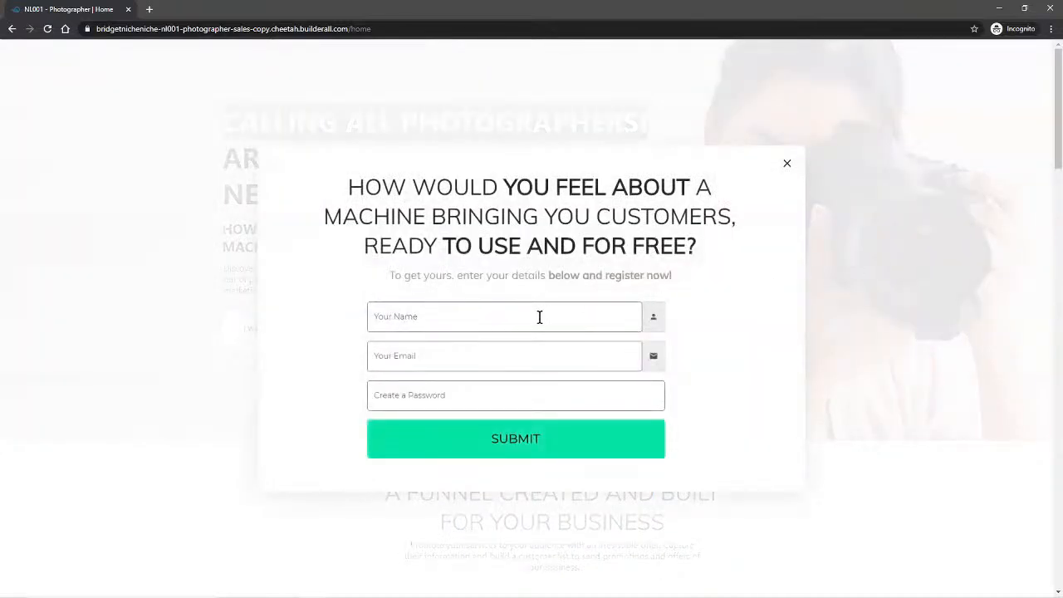
Step: Fill in a test name, e-mail and password in the popup form and submit it
{"action": "left_click", "coordinate": [539, 316]}
{"action": "type", "text": "TEST"}
{"action": "key", "text": "Tab"}
{"action": "left_click", "coordinate": [484, 390]}
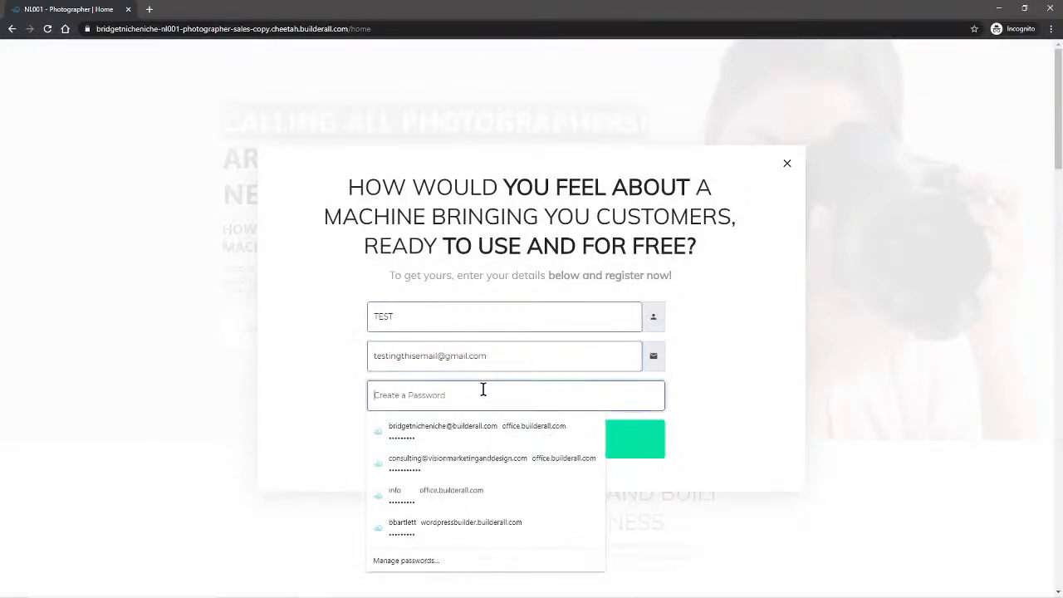
{"action": "type", "text": "tes"}
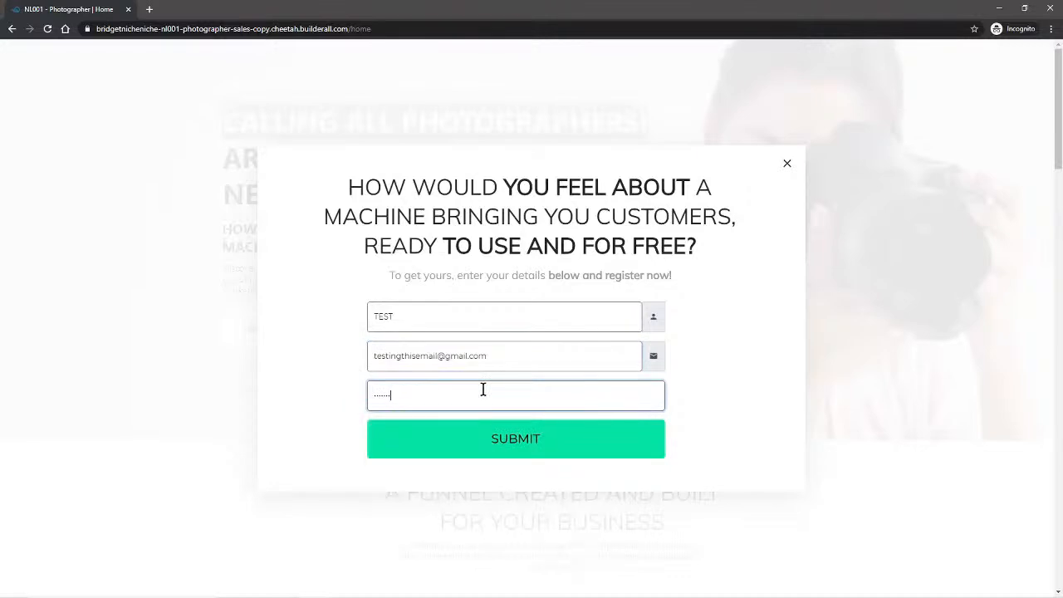
{"action": "left_click", "coordinate": [520, 438]}
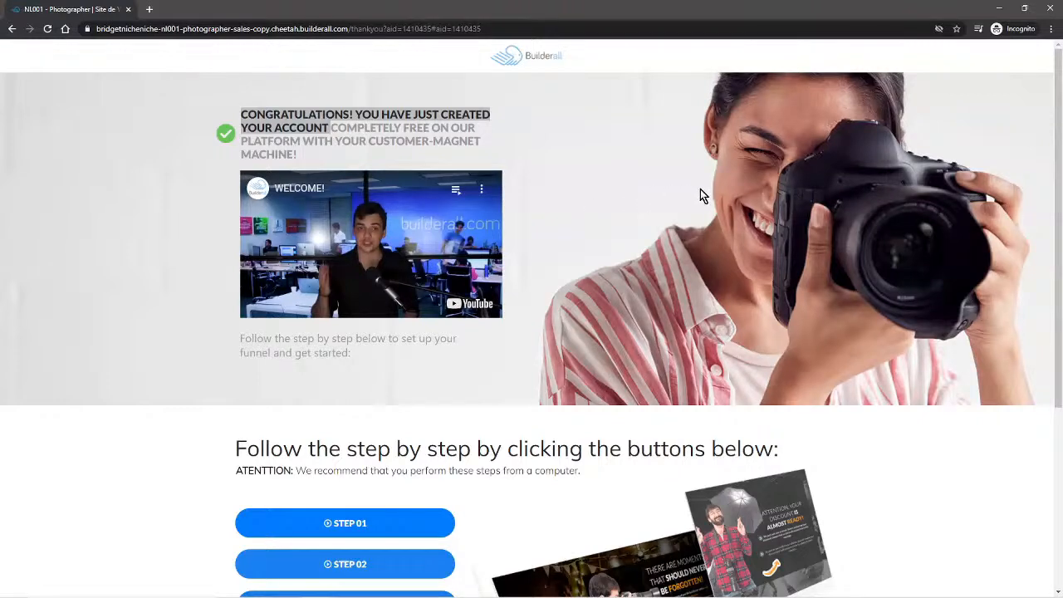
Step: Run the thank-you page's STEP 01 and view the Virtual Office onboarding in its new tab
{"action": "left_click", "coordinate": [347, 524]}
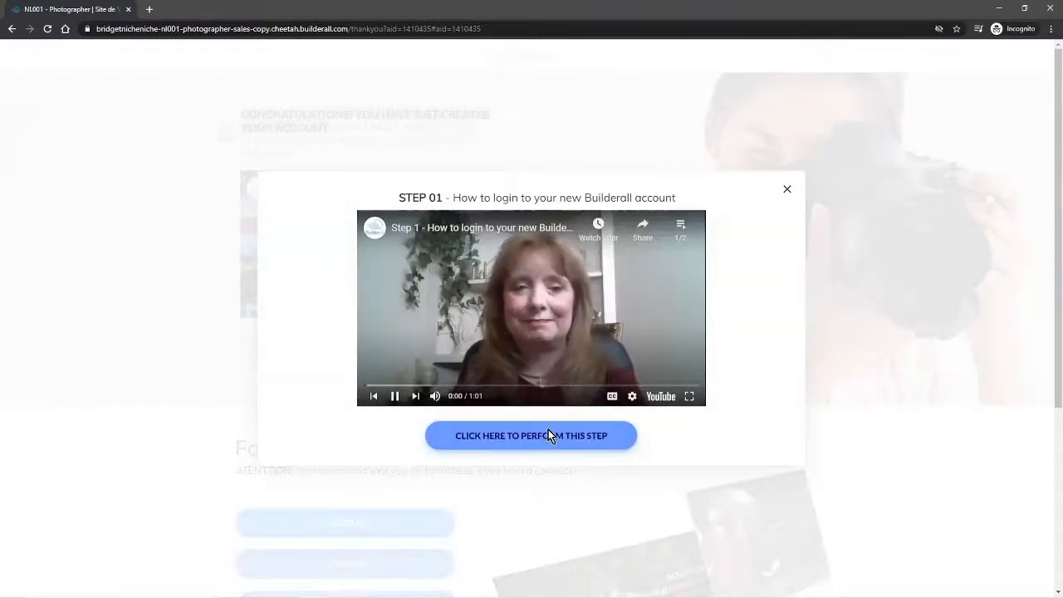
{"action": "left_click", "coordinate": [546, 434]}
{"action": "left_click", "coordinate": [85, 9]}
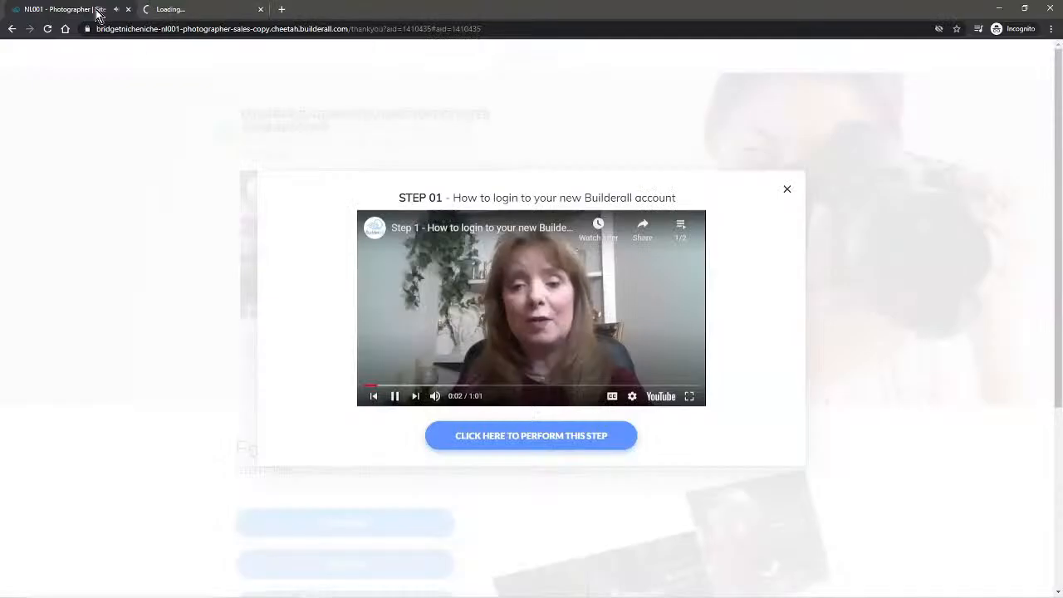
{"action": "left_click", "coordinate": [236, 8]}
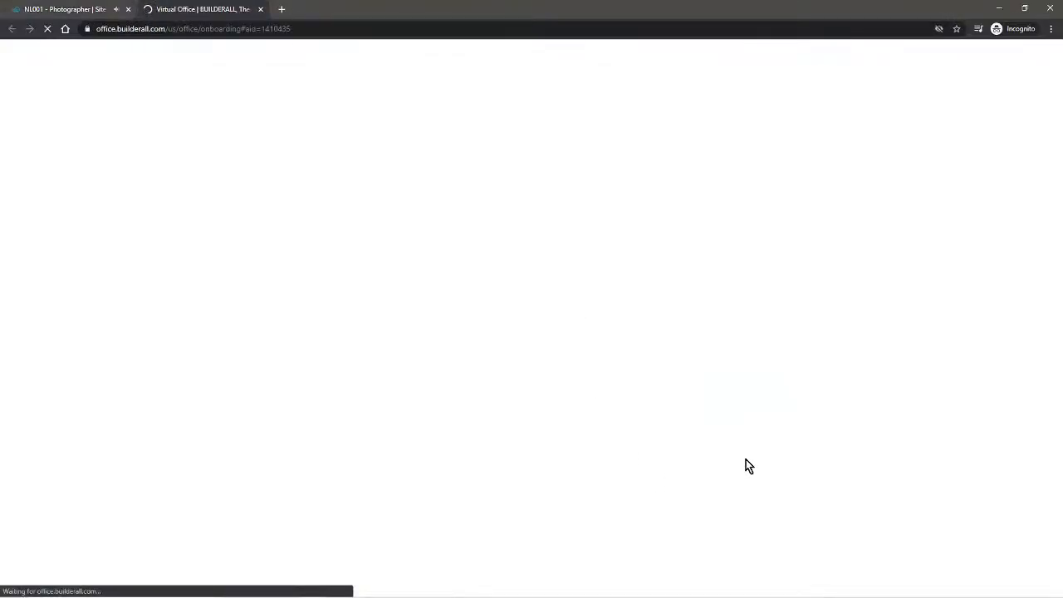